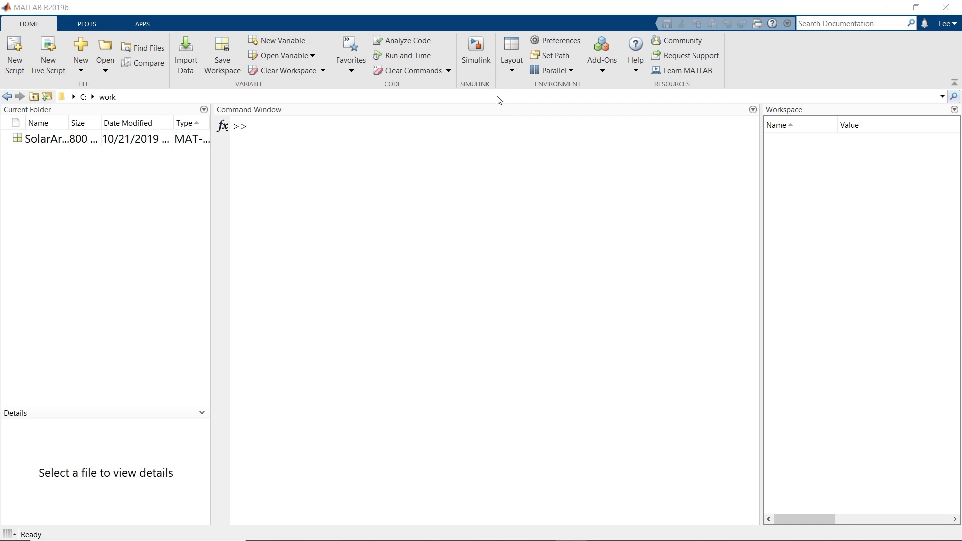
- Create a new blank Simulink model from the start page and maximize its window
left_click(476, 53)
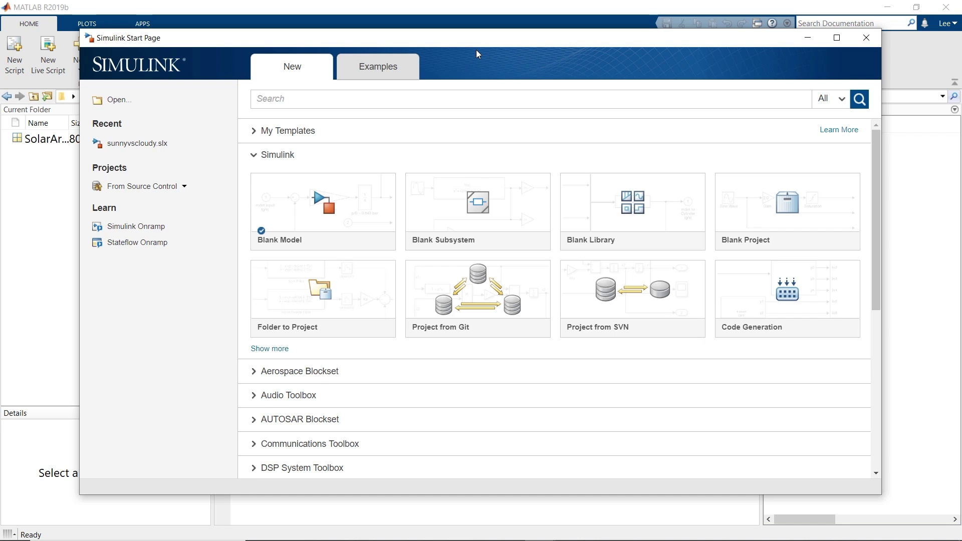
left_click(335, 205)
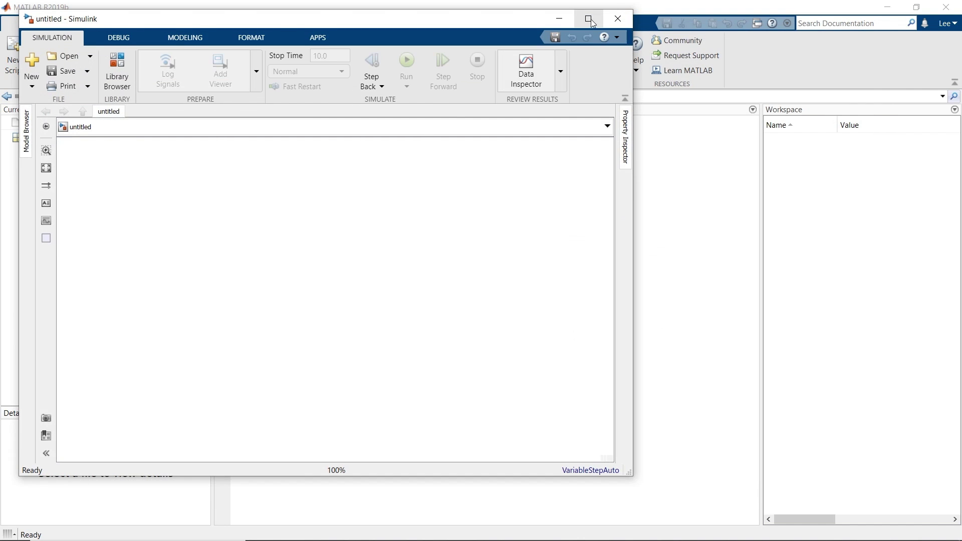
left_click(590, 19)
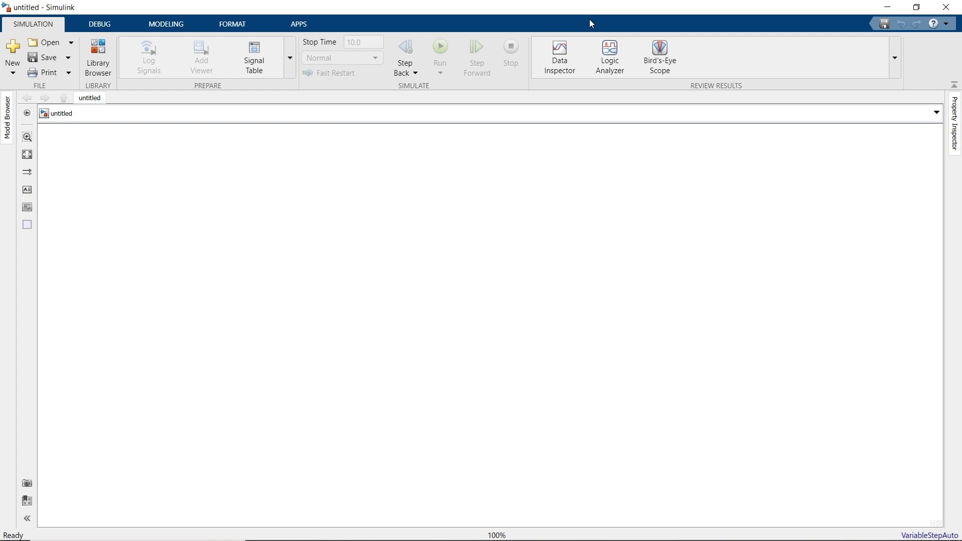
- Save the model as sunnyvscloudy and bring up the Library Browser
left_click(46, 59)
type("sunnyvscloudy")
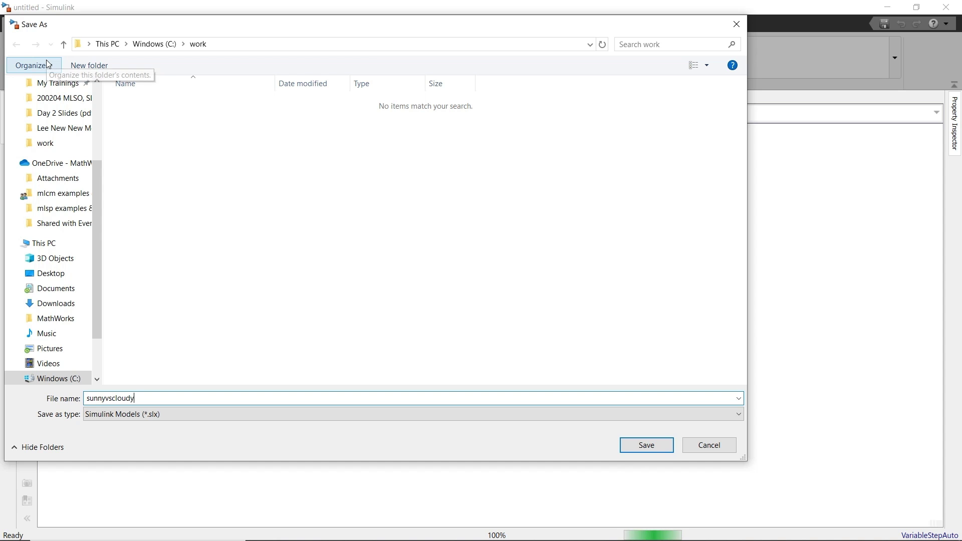
key("Return")
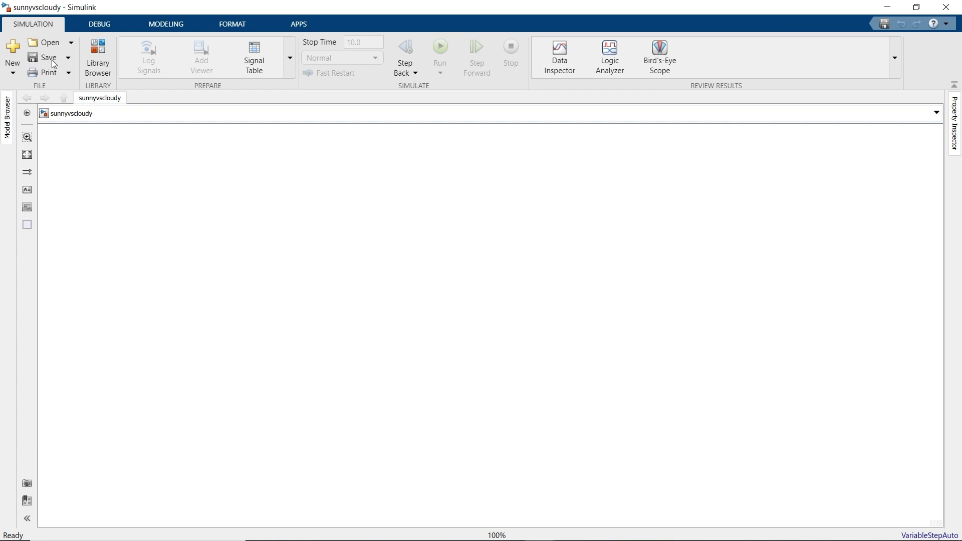
left_click(98, 50)
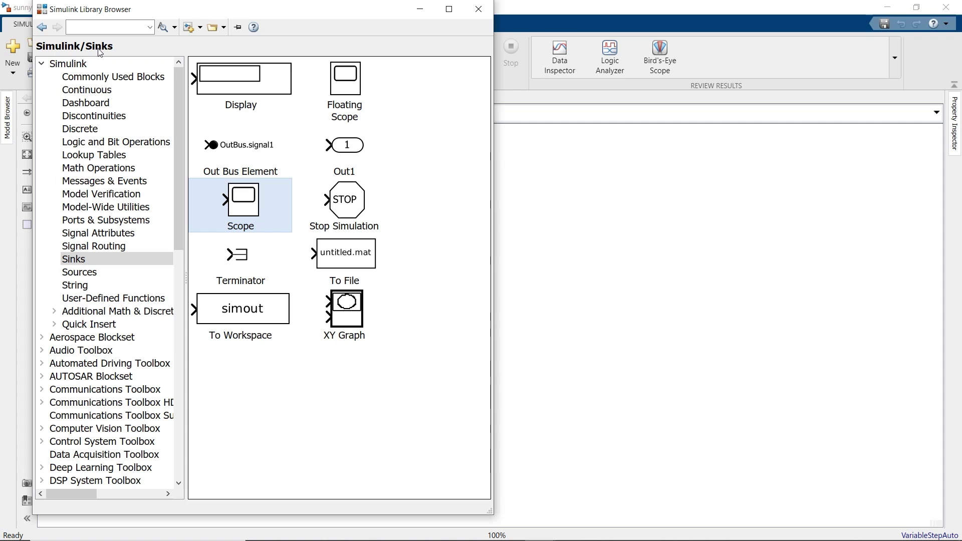
- Place two In1 input ports from Sources onto the canvas
left_click(89, 274)
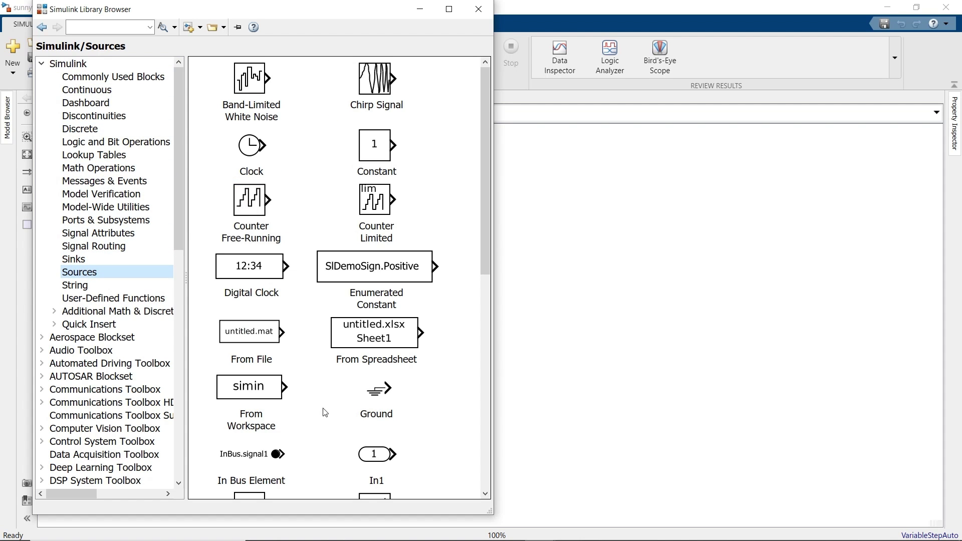
left_click_drag(371, 455, 547, 244)
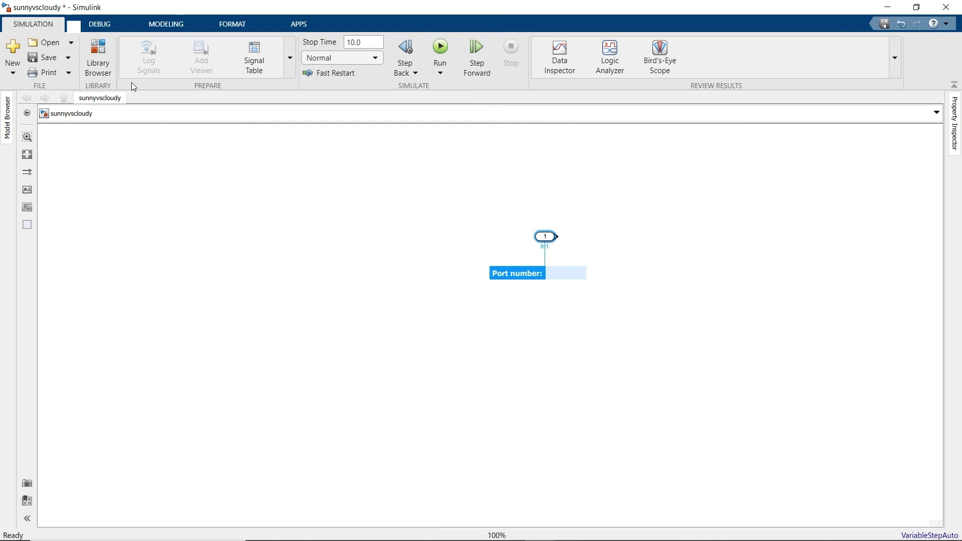
left_click(102, 55)
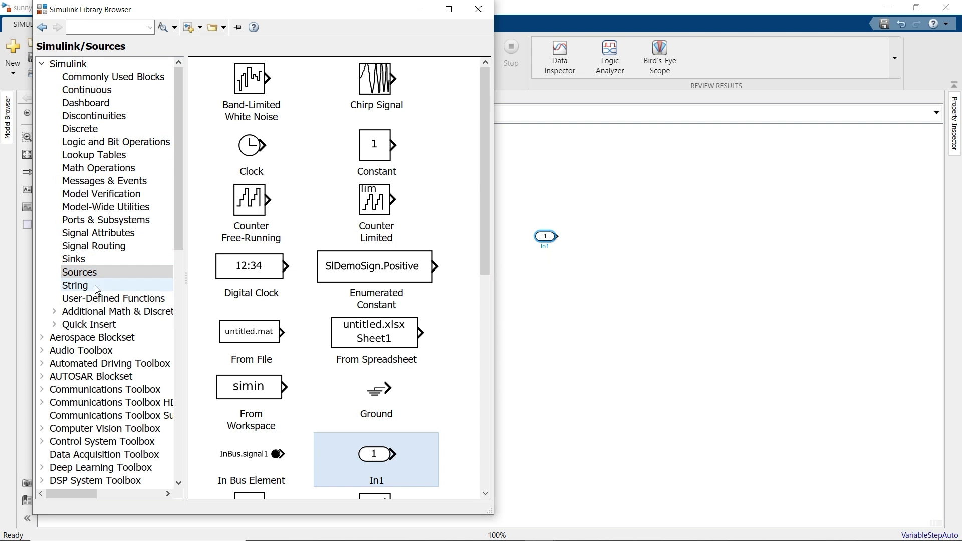
left_click_drag(380, 464, 554, 299)
- Add a Scope with 2 input ports and align the second inport with its lower input
left_click(104, 58)
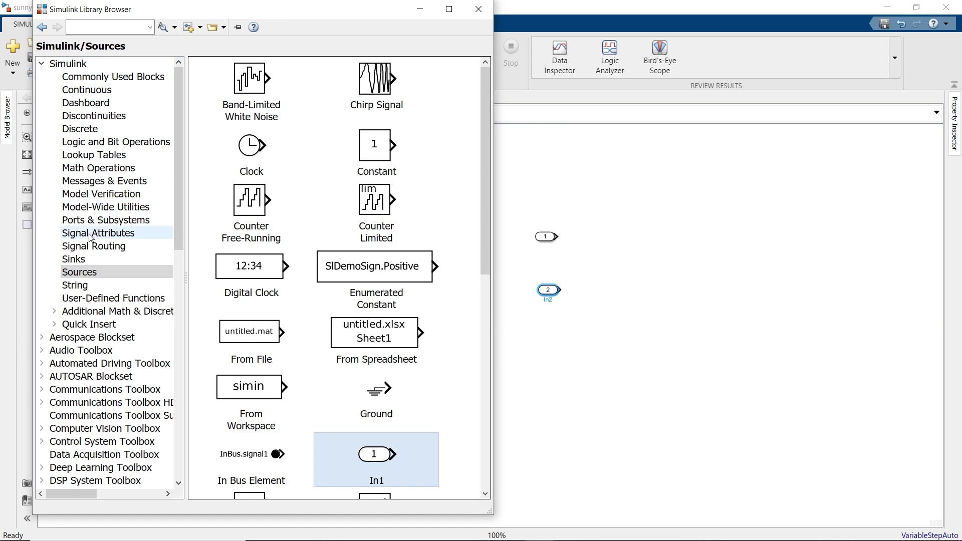
left_click(74, 259)
left_click_drag(240, 203, 749, 335)
type("2")
key("Return")
left_click_drag(551, 290, 562, 313)
scroll(617, 326, "up", 3)
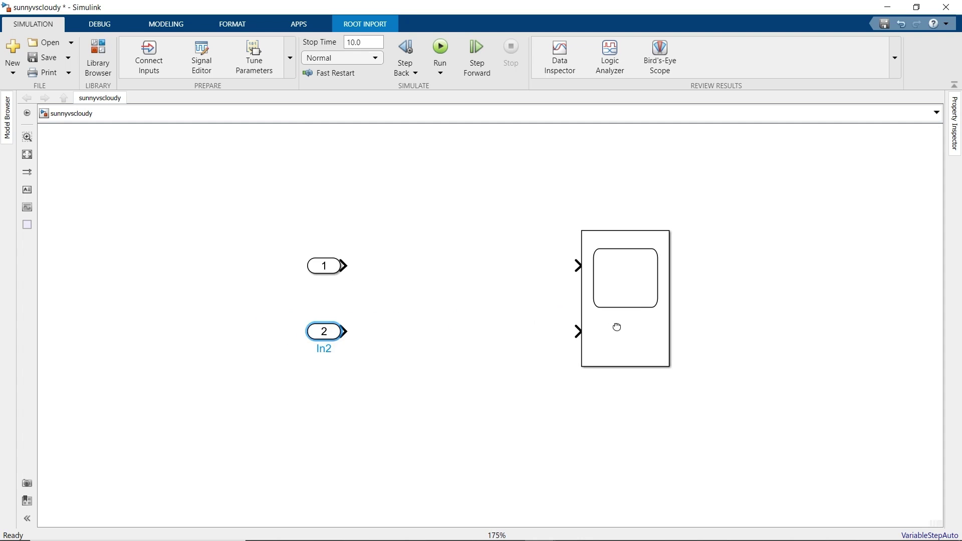
left_click(324, 270)
- Rename the inports Sunny Day and Cloudy Day and the scope Time Domain
double_click(332, 284)
type("Sunny Day")
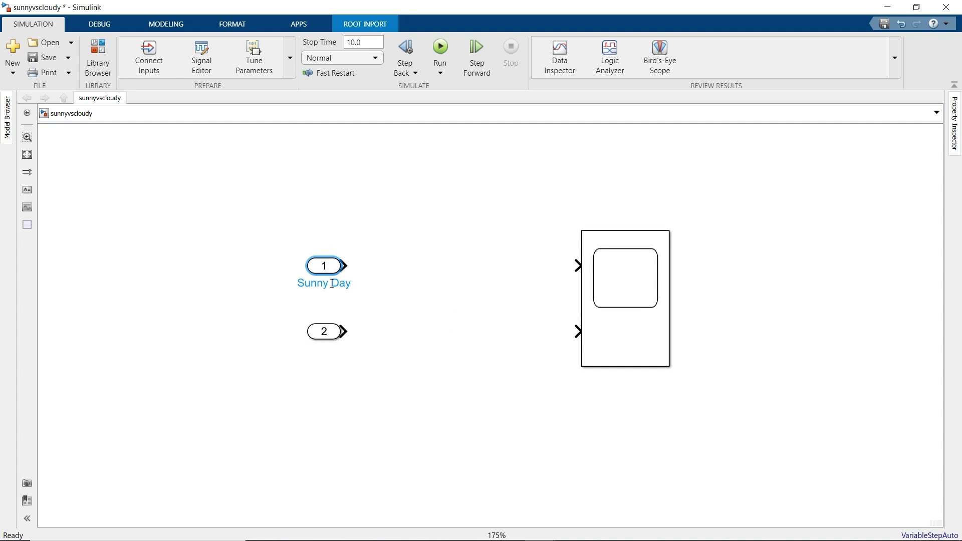
left_click(324, 332)
double_click(316, 348)
type("Cloudy Day")
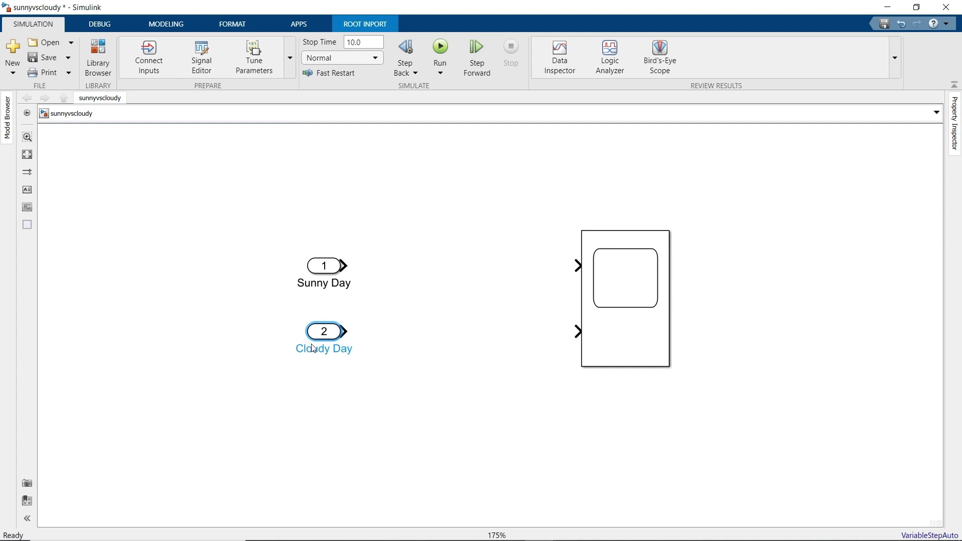
left_click(600, 356)
double_click(611, 377)
type("Time Domain")
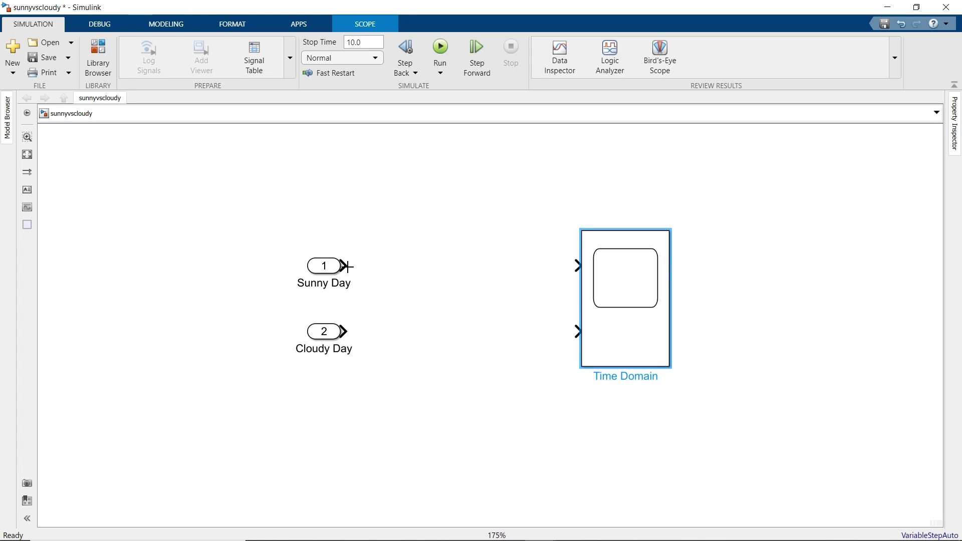
- Wire both inports into Time Domain and label the lines Sunny Day and Cloudy Day
left_click_drag(348, 266, 565, 277)
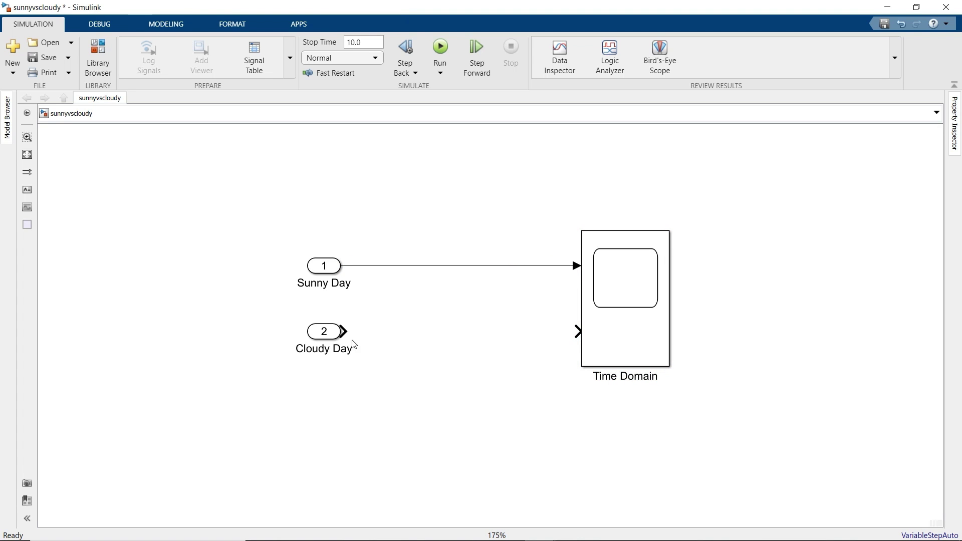
left_click_drag(344, 333, 576, 332)
left_click(470, 268)
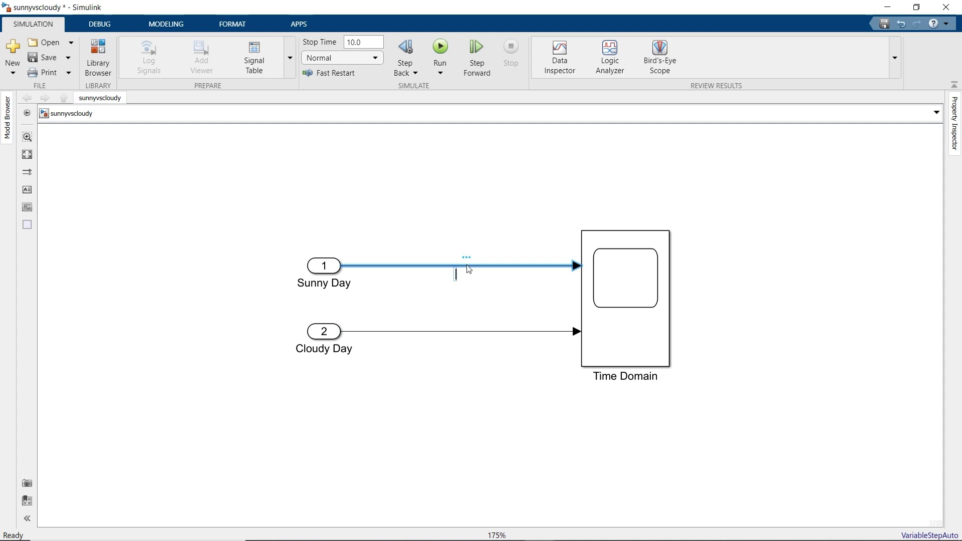
type("Sunny Day")
key("Return")
double_click(462, 332)
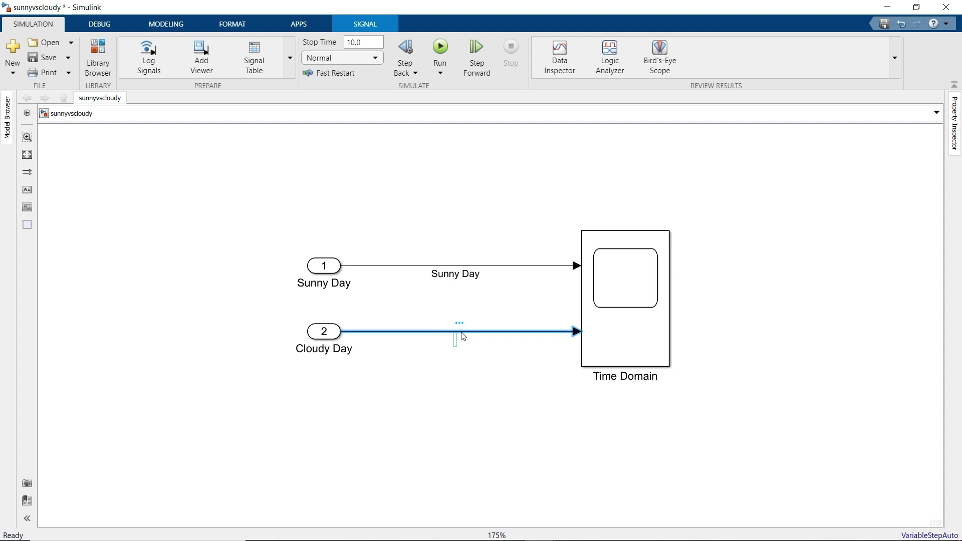
type("Cloudy Day")
- Run 'load SolarArrayData' in MATLAB to load sunnyDay, cloudyDay, tday and Fs
left_click(889, 8)
type("load SolarArrayData")
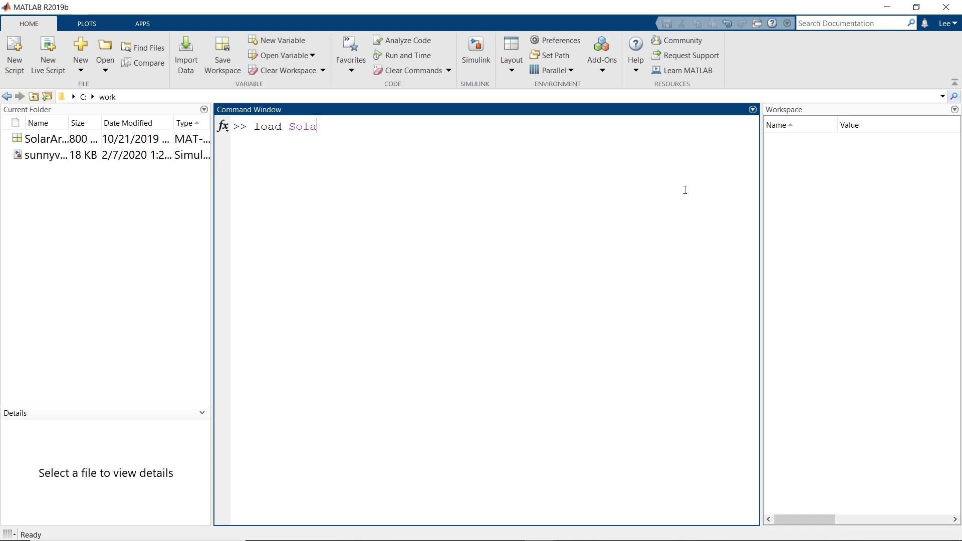
key("Return")
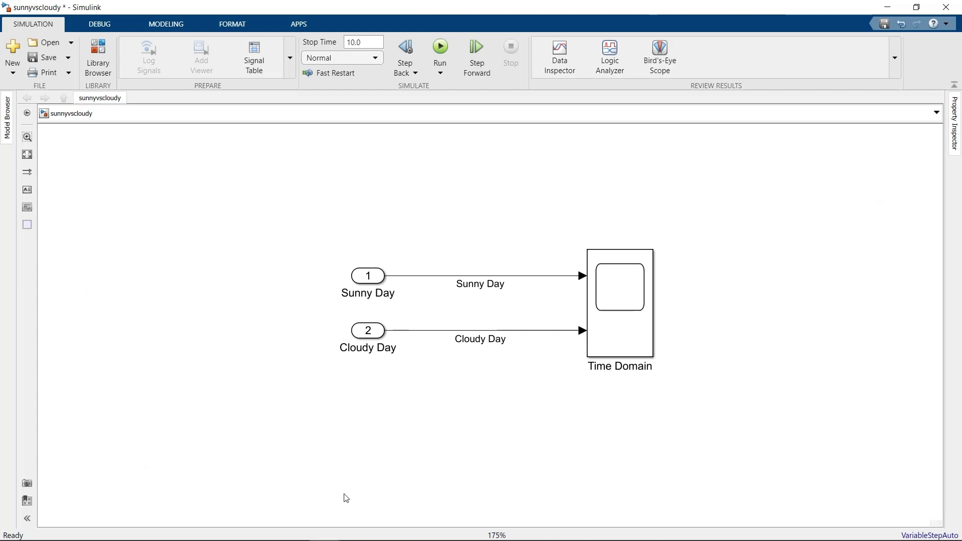
- Set the Sunny Day inport's sample time to 1/Fs in Signal Attributes
left_click(374, 282)
double_click(373, 283)
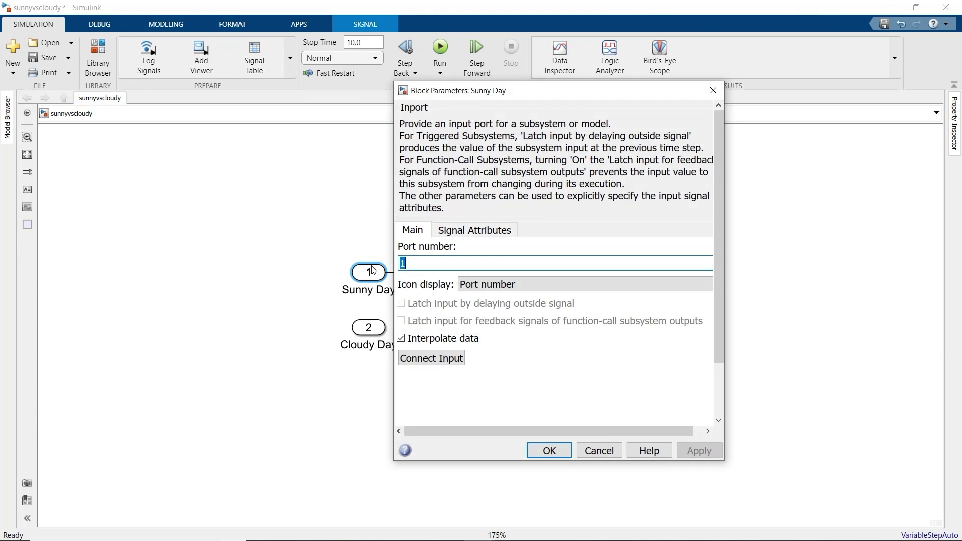
left_click(475, 230)
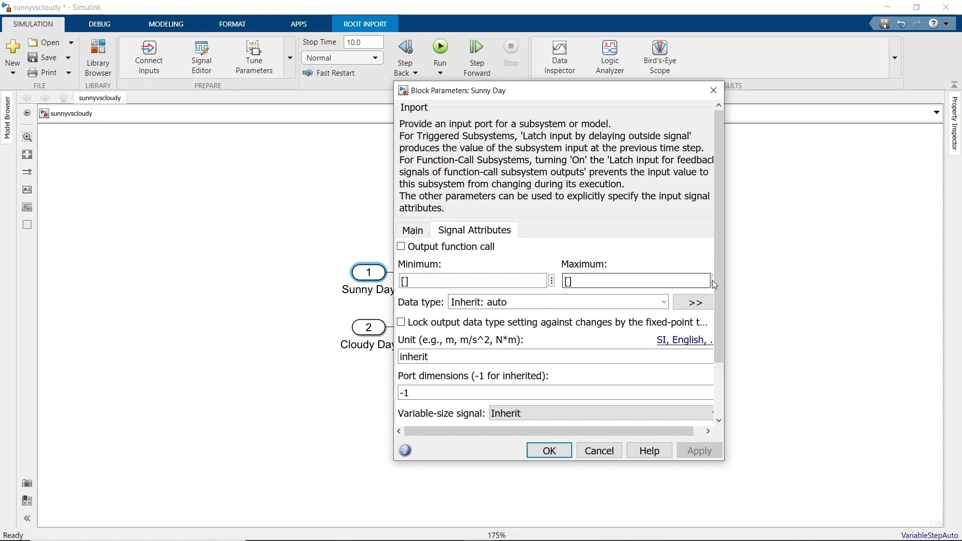
left_click_drag(717, 283, 712, 342)
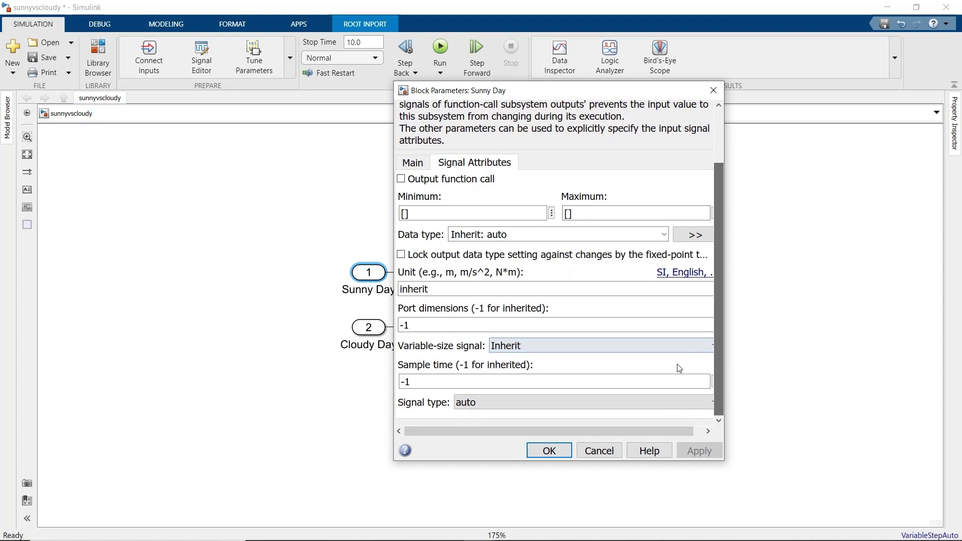
double_click(517, 381)
type("1/Fs")
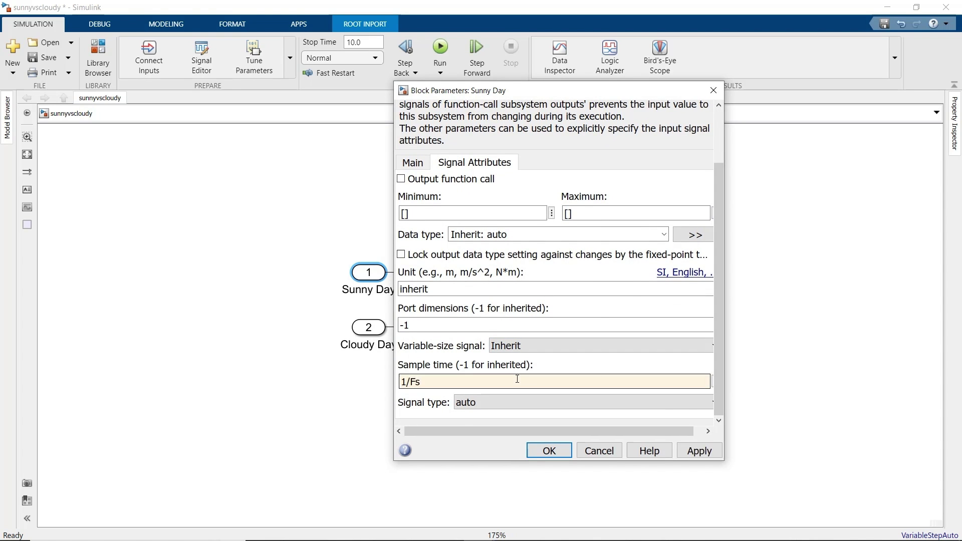
key("Return")
- Set the Cloudy Day inport's sample time to 1/Fs as well
key("Tab")
key("Tab")
key("Return")
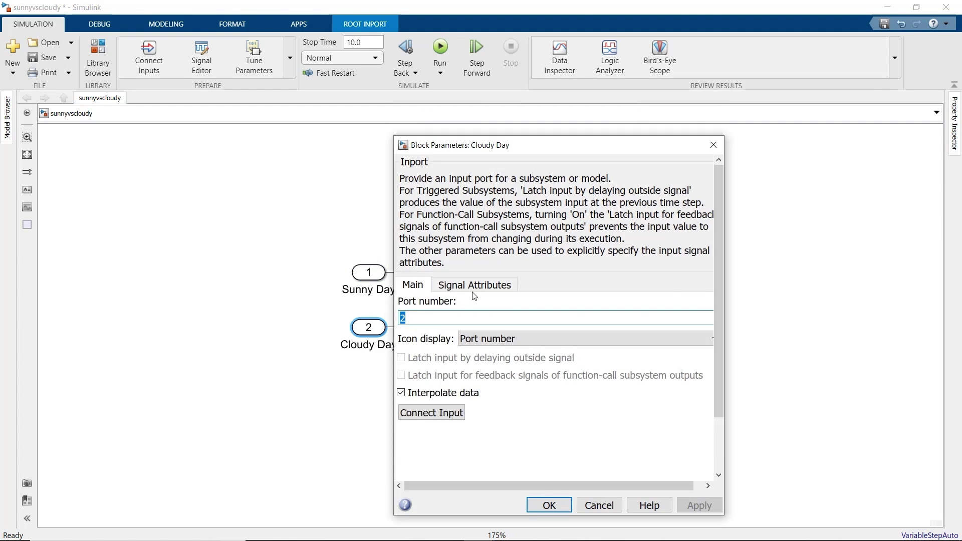
left_click(475, 285)
scroll(474, 300, "down", 2)
double_click(411, 434)
type("1/Fs")
key("Return")
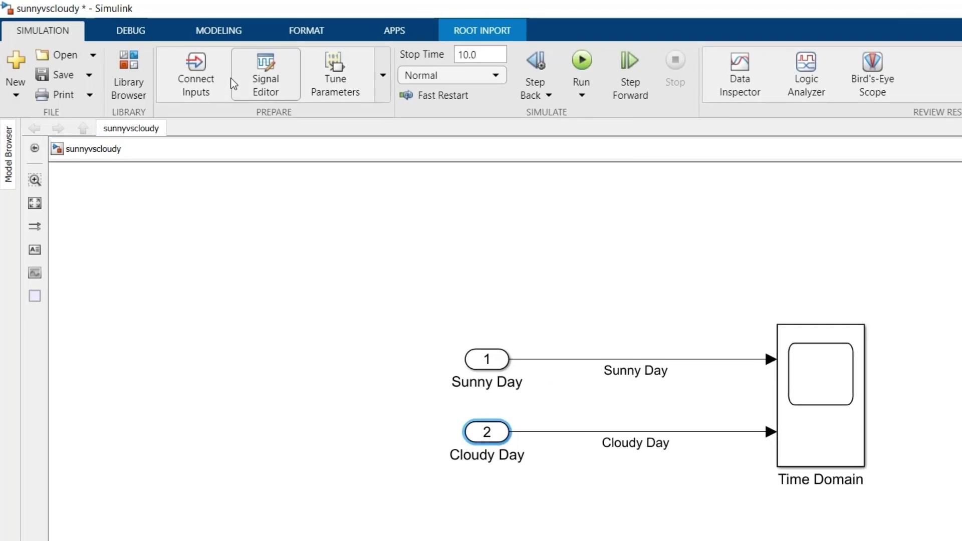
left_click(221, 25)
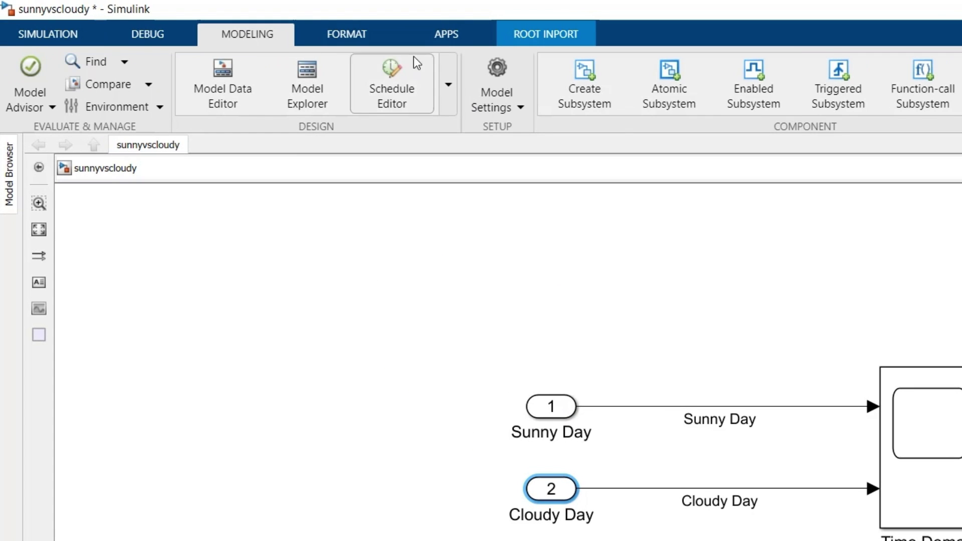
- In Data Import/Export, load [tday, sunnyDay, cloudyDay] as the model input
left_click(494, 70)
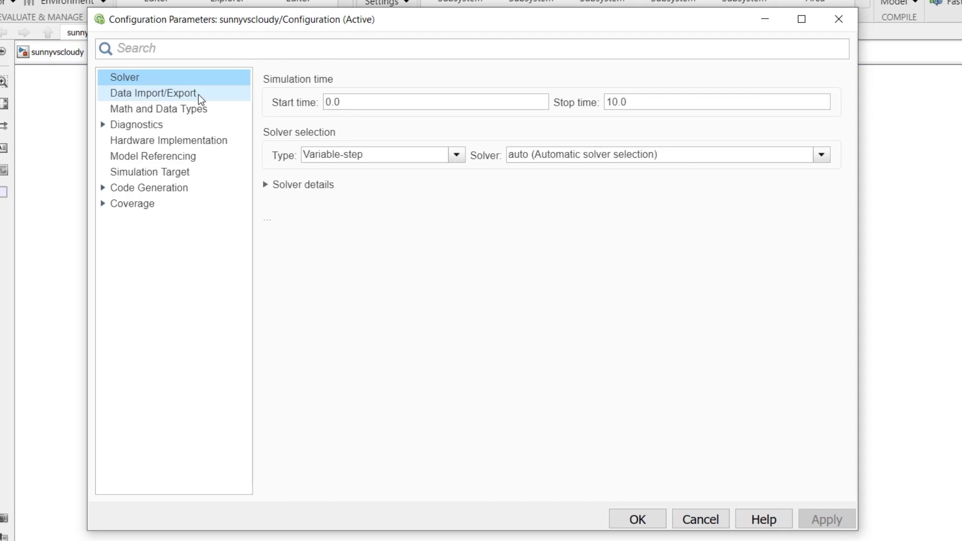
left_click(198, 95)
left_click(277, 103)
triple_click(393, 101)
type("[tday,")
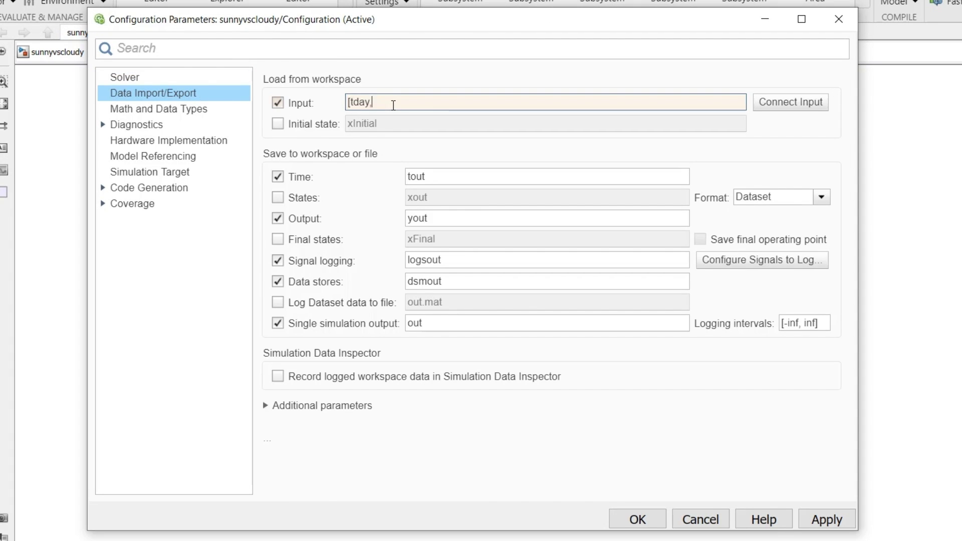
type(" sumnyDay, cloudyDay]")
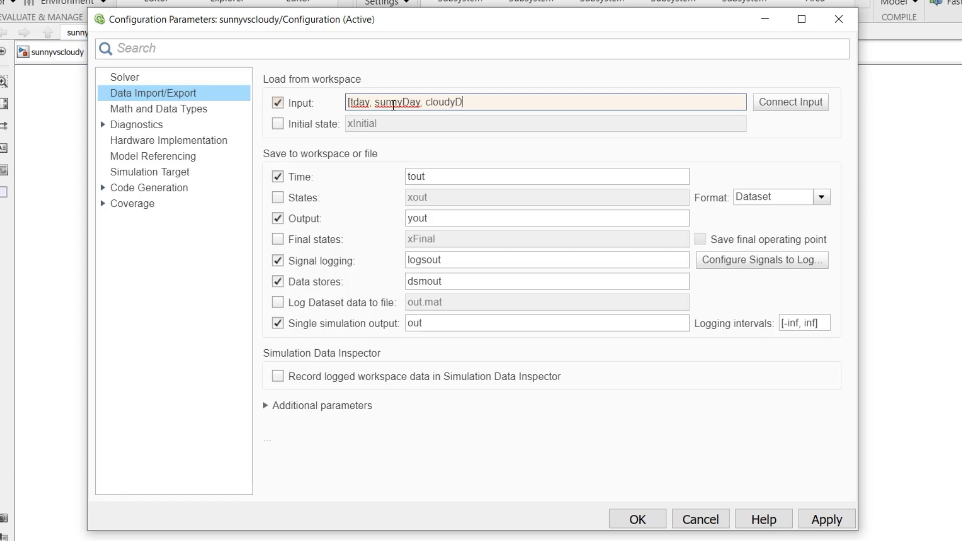
left_click(616, 515)
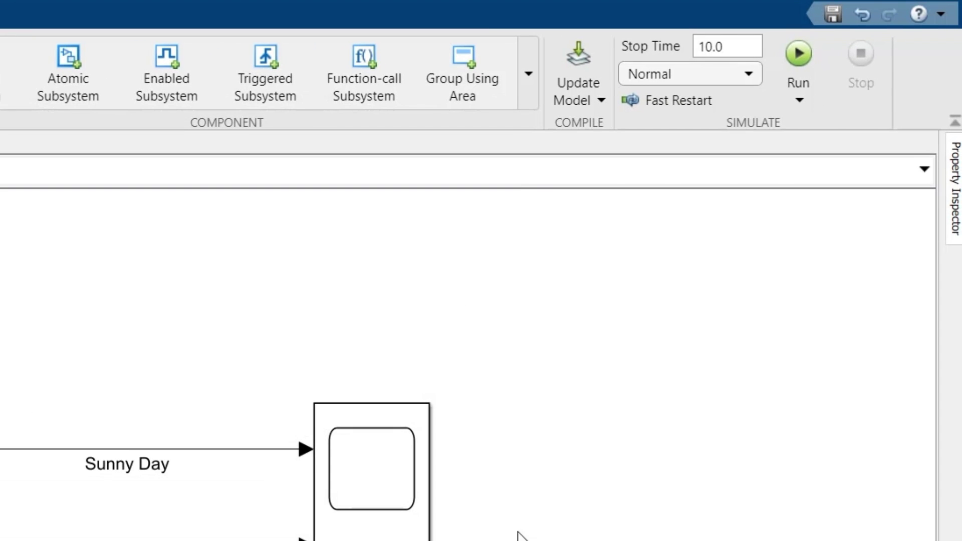
- Set the stop time to 1 and run the simulation
left_click(730, 50)
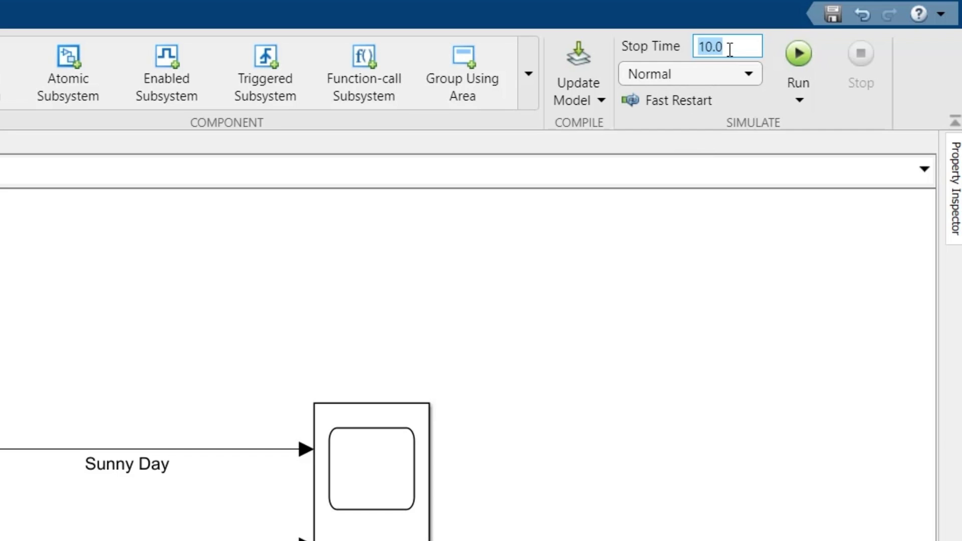
type("1")
left_click(800, 56)
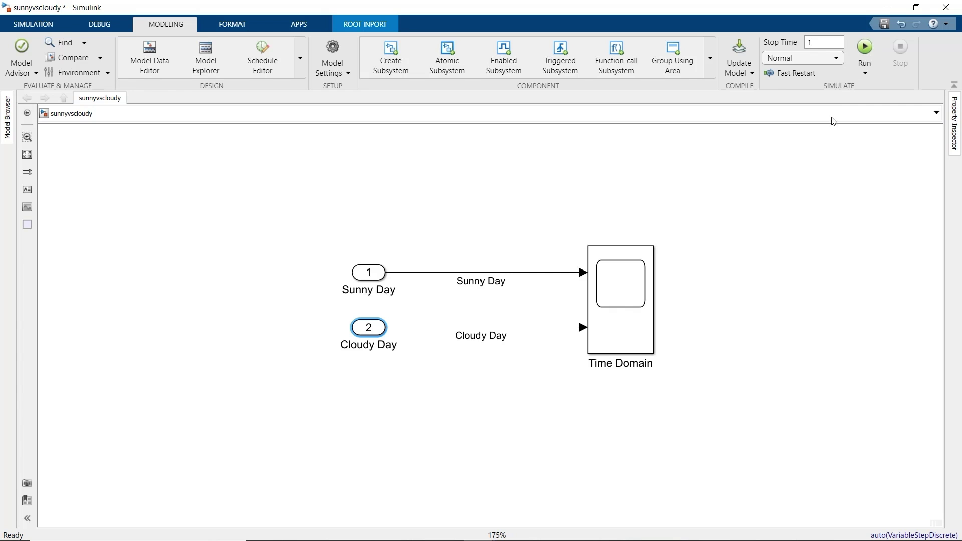
- Change the Time Domain scope's plot type to Line via View > Style, then minimize it
double_click(622, 282)
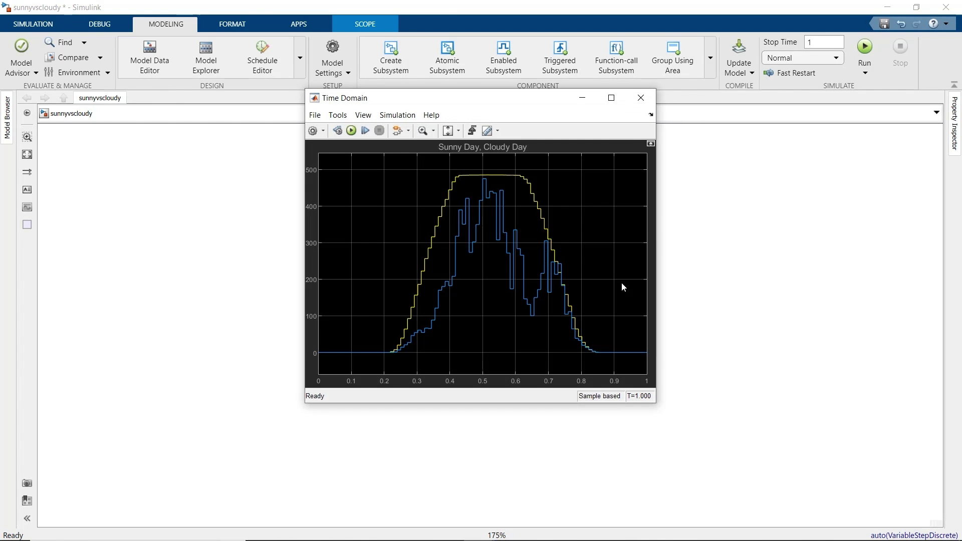
left_click(612, 98)
left_click(58, 22)
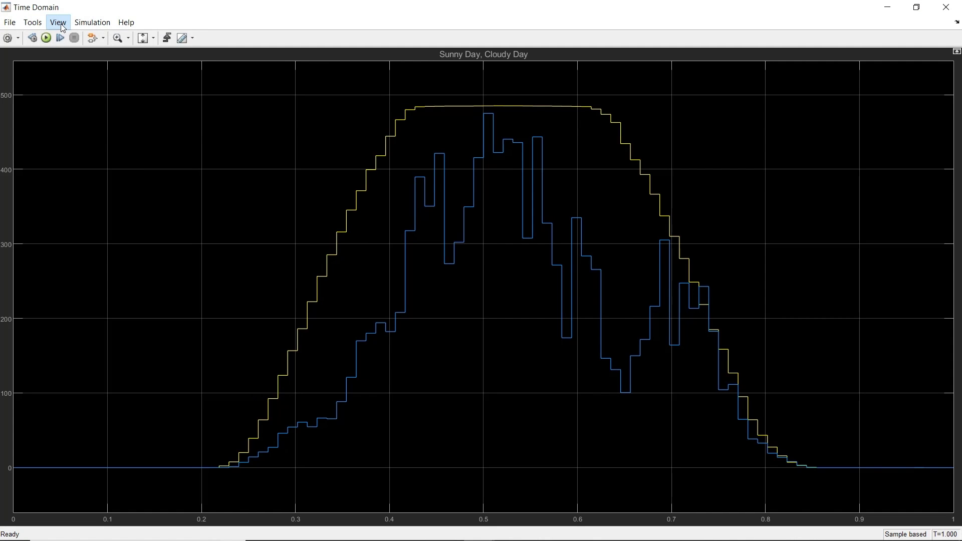
left_click(74, 61)
left_click(557, 183)
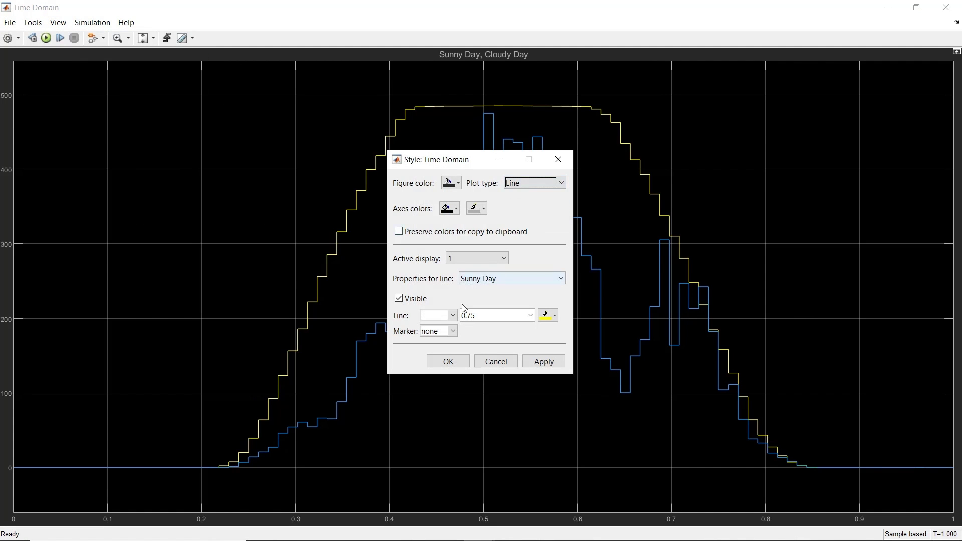
left_click(448, 361)
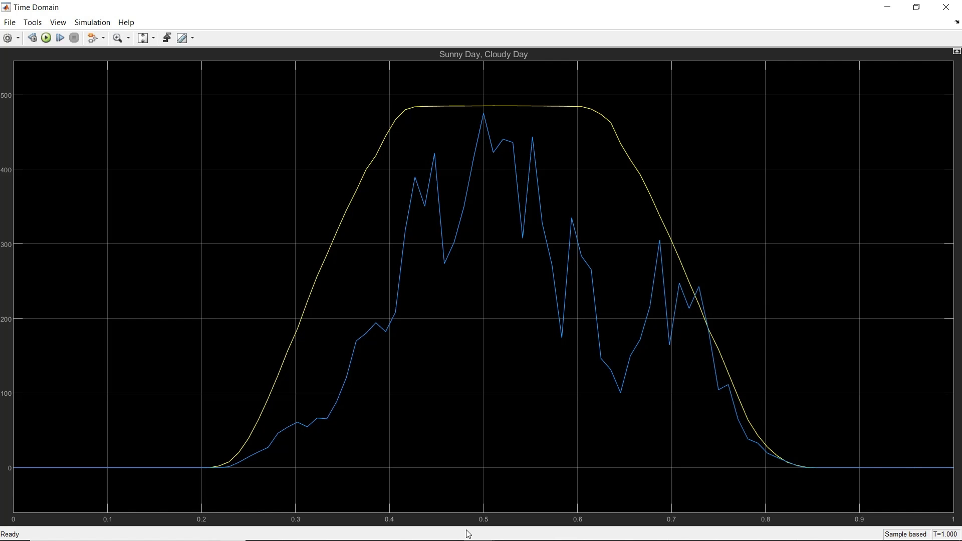
left_click(888, 7)
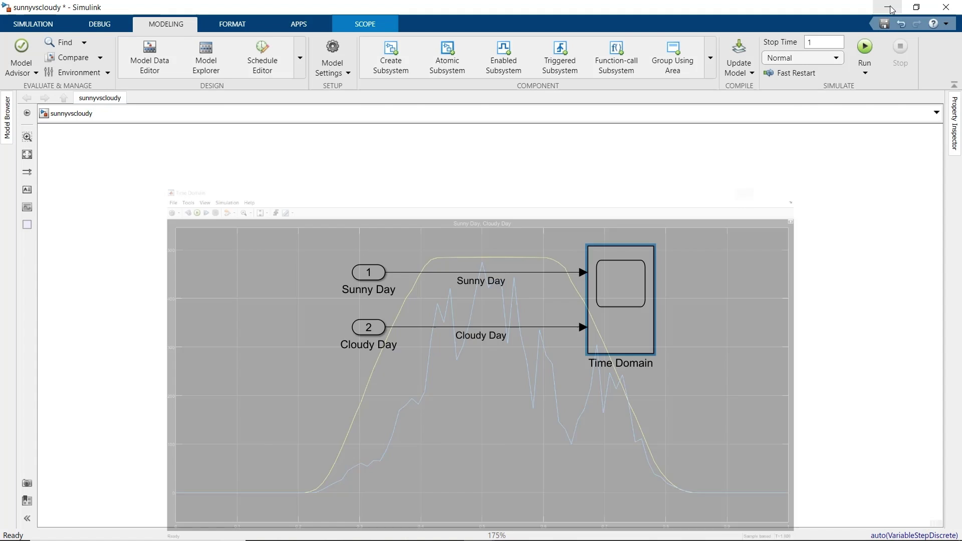
- Place a DSP System Toolbox Spectrum Analyzer below Time Domain and enlarge it
left_click(33, 23)
left_click(102, 52)
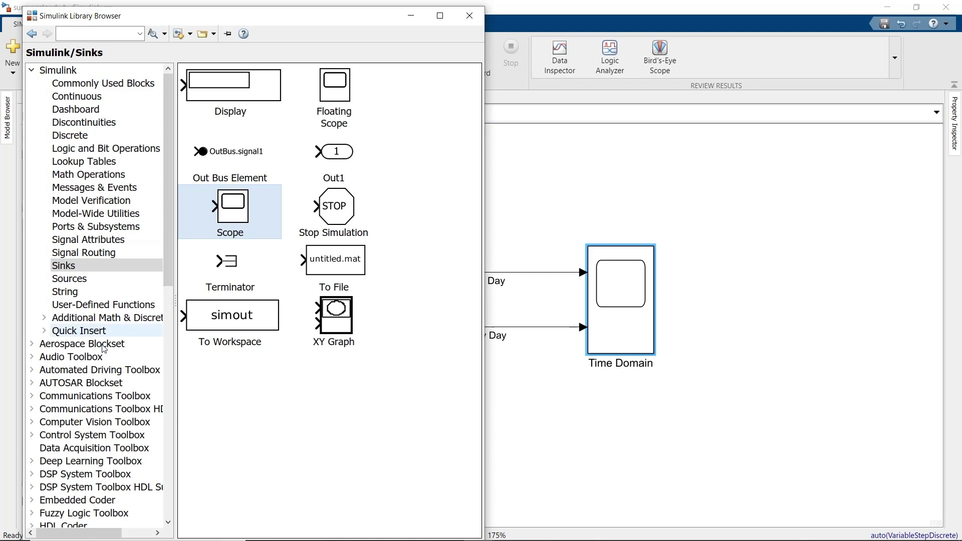
left_click(97, 471)
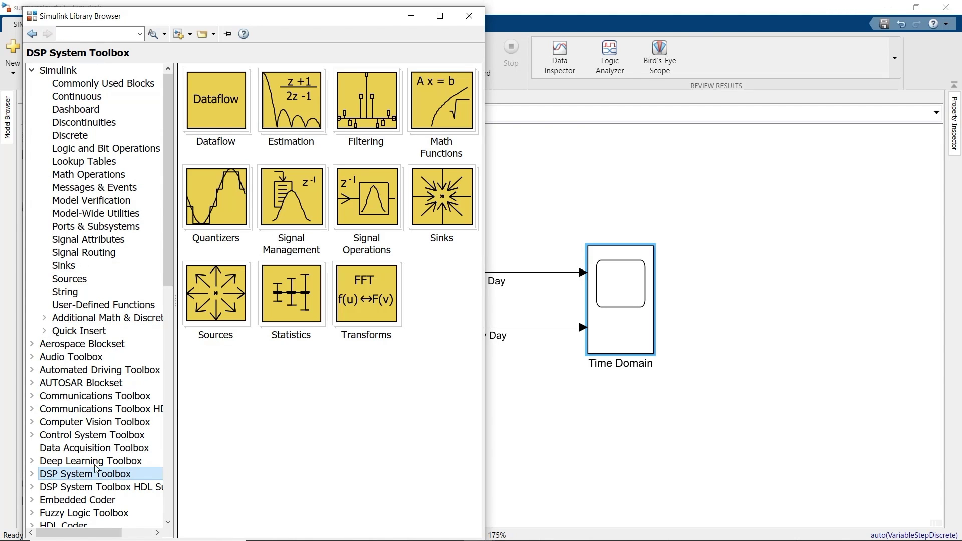
double_click(428, 205)
left_click_drag(379, 233, 608, 397)
left_click_drag(633, 448, 577, 465)
- Name the analyzer Frequency Domain and branch the Sunny Day signal into it
type("Frequen")
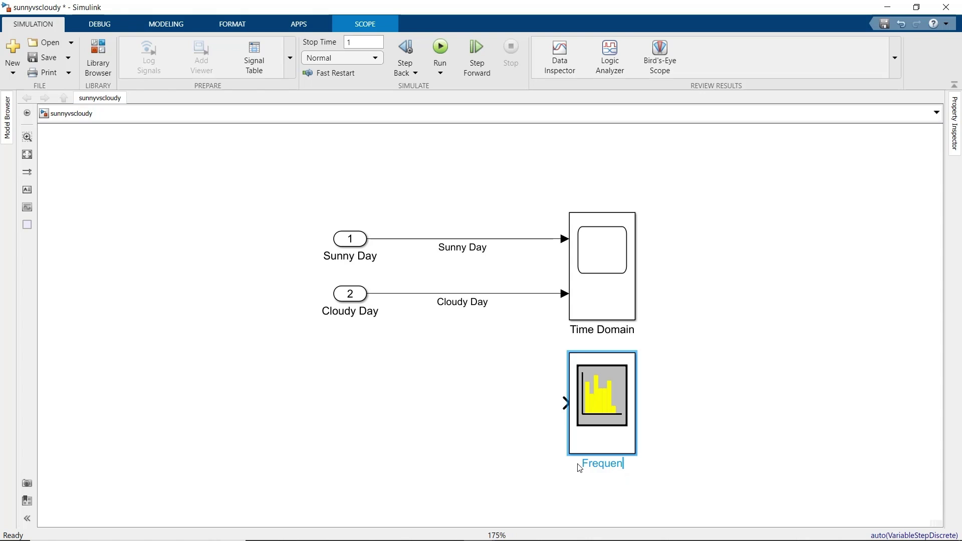
type("cy Domain")
left_click_drag(536, 239, 565, 404)
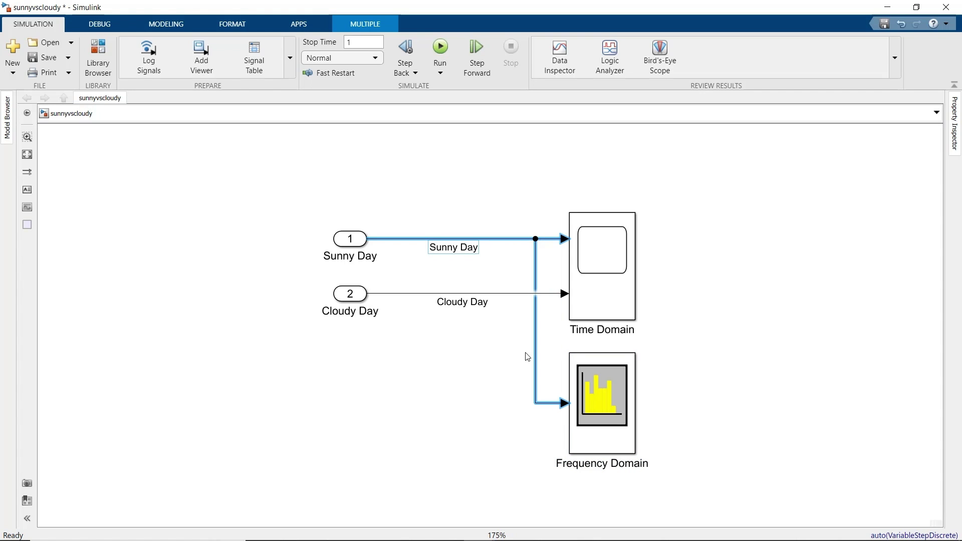
left_click_drag(510, 294, 609, 415)
- Feed Cloudy Day into Frequency Domain and set its window length 96 and NFFT 256
left_click(611, 414)
double_click(611, 414)
left_click(686, 88)
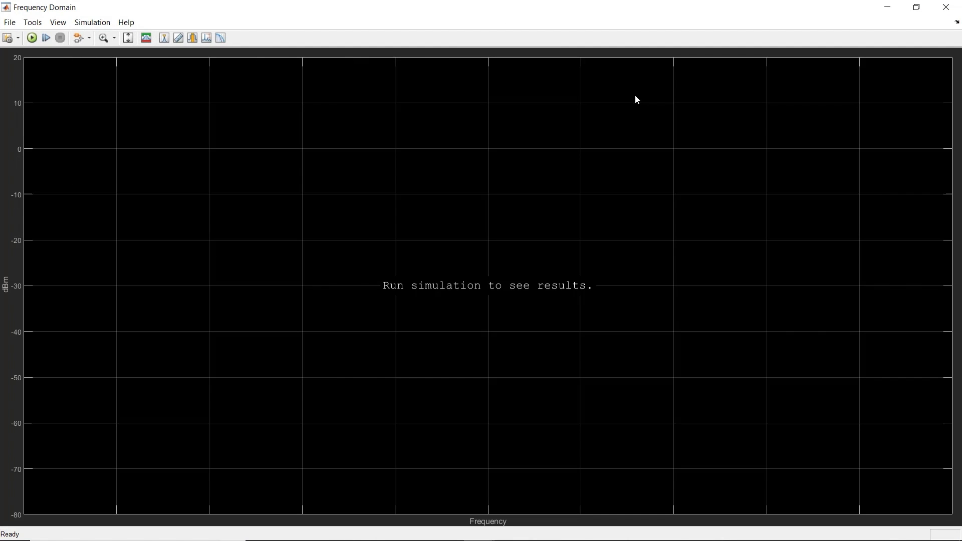
left_click(7, 38)
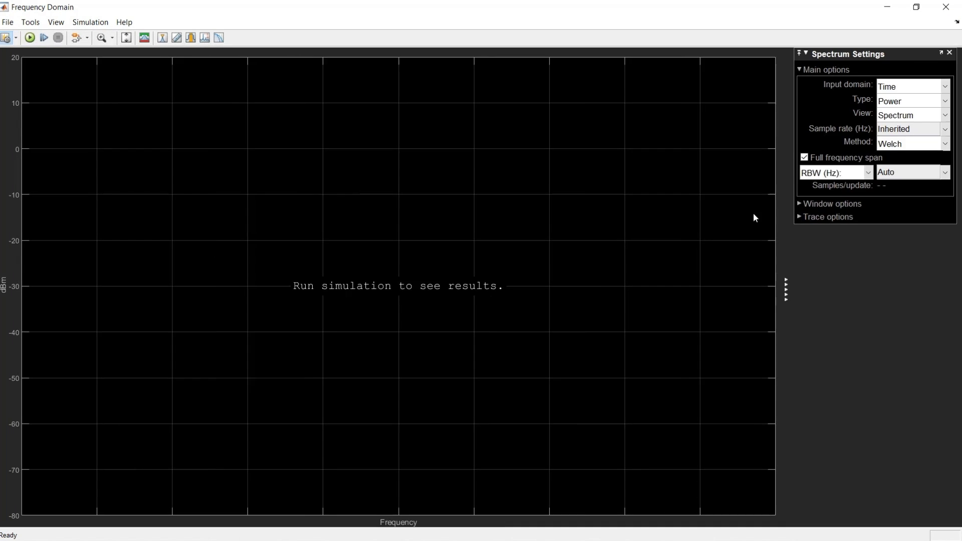
left_click(865, 173)
left_click(818, 238)
left_click_drag(889, 203, 844, 200)
type("96")
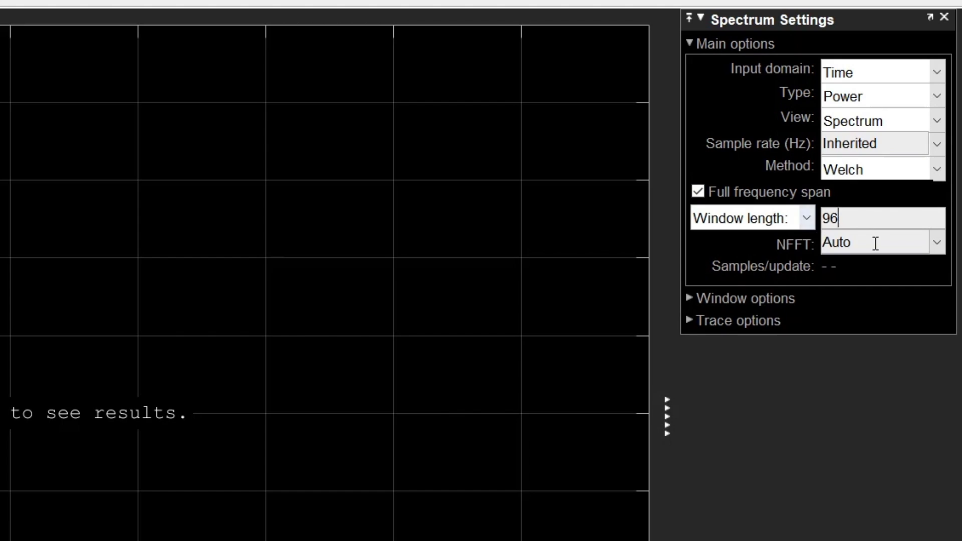
left_click_drag(890, 221, 848, 217)
type("256")
left_click(690, 318)
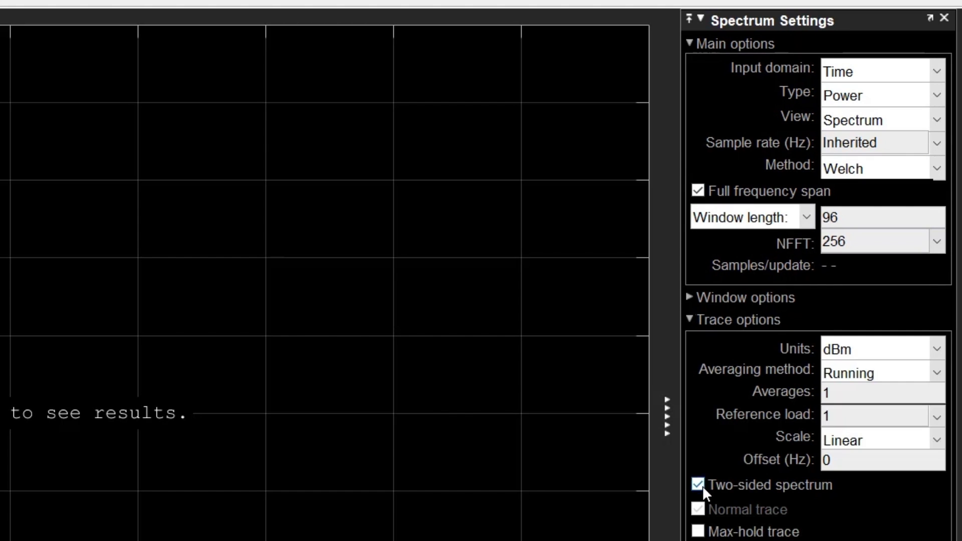
left_click(944, 17)
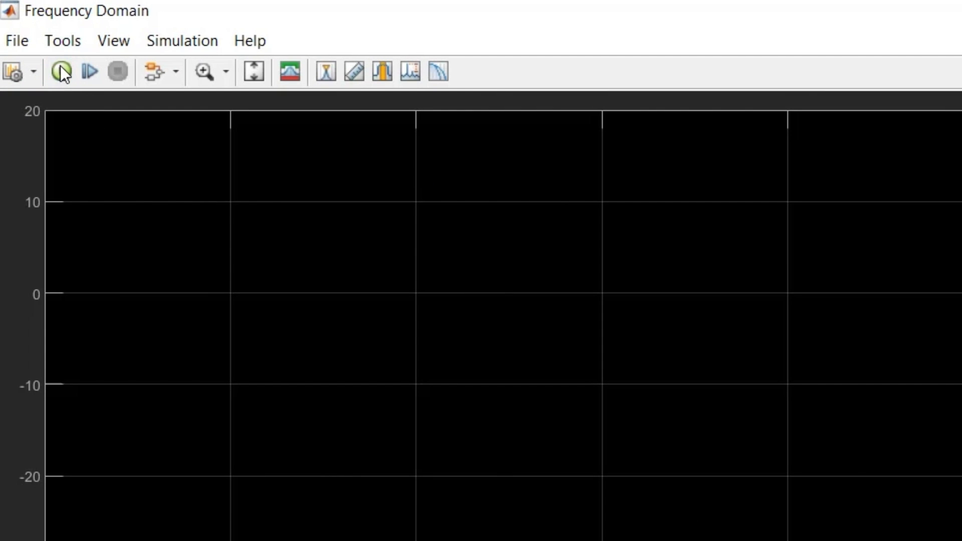
- Run the simulation and show a Sunny Day/Cloudy Day legend on the spectrum plot
left_click(61, 72)
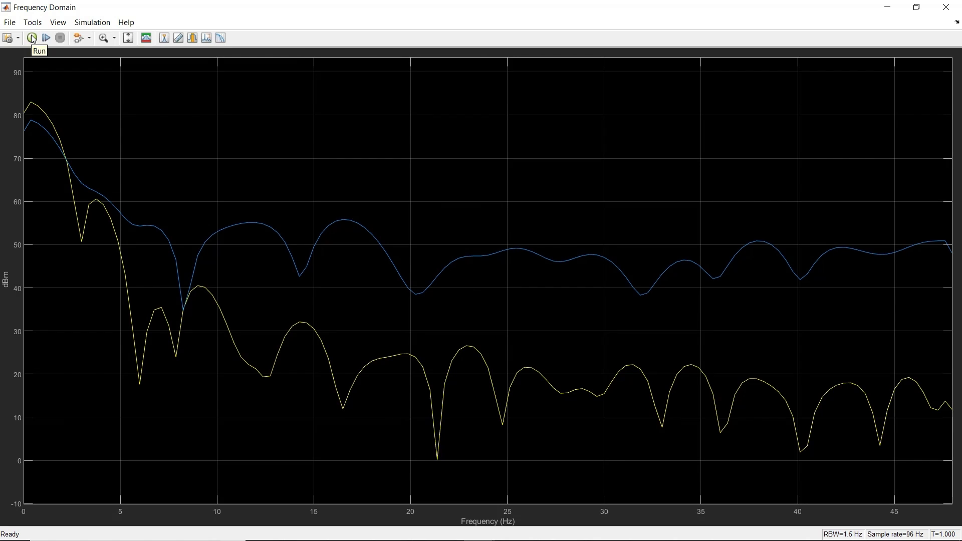
left_click(58, 22)
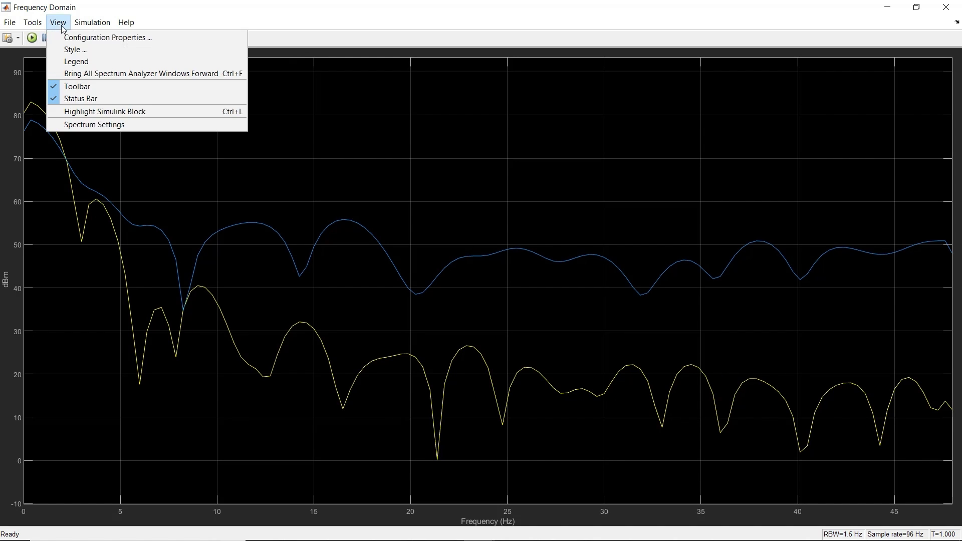
left_click(71, 60)
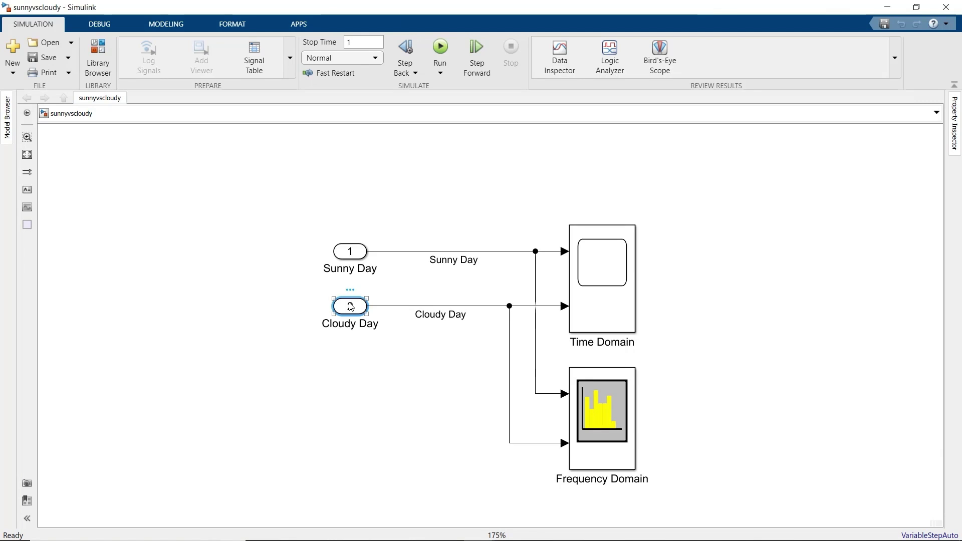
left_click(430, 253)
- Delete the Cloudy Day inport, its lines and Frequency Domain, and rename the remaining inport Power
left_click(441, 306, "shift")
left_click(624, 437, "shift")
key("Delete")
left_click_drag(615, 302, 813, 346)
left_click(352, 255)
left_click_drag(353, 256, 188, 342)
left_click(166, 341)
type("Power")
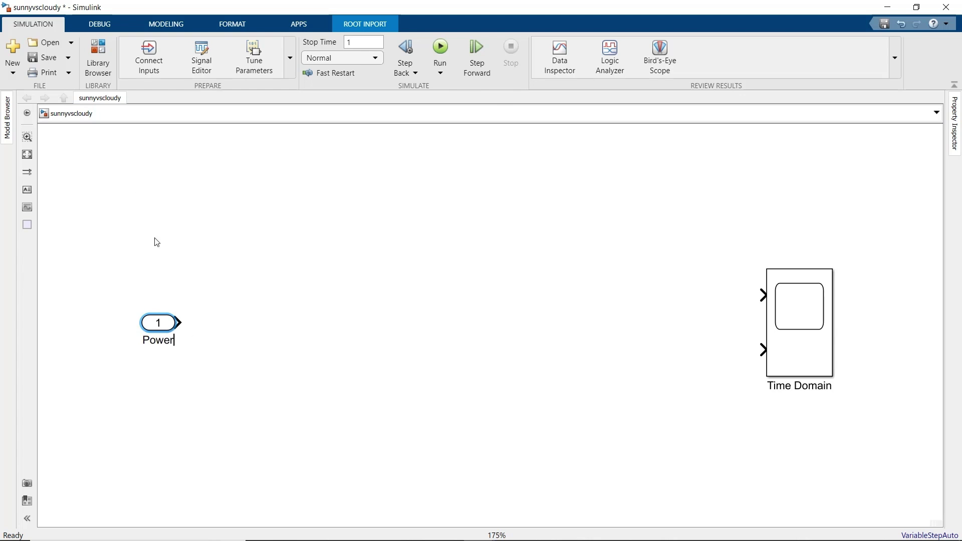
- Add a Filter Realization Wizard from DSP System Toolbox > Filtering > Filter Implementations
left_click(96, 72)
left_click(100, 468)
double_click(371, 106)
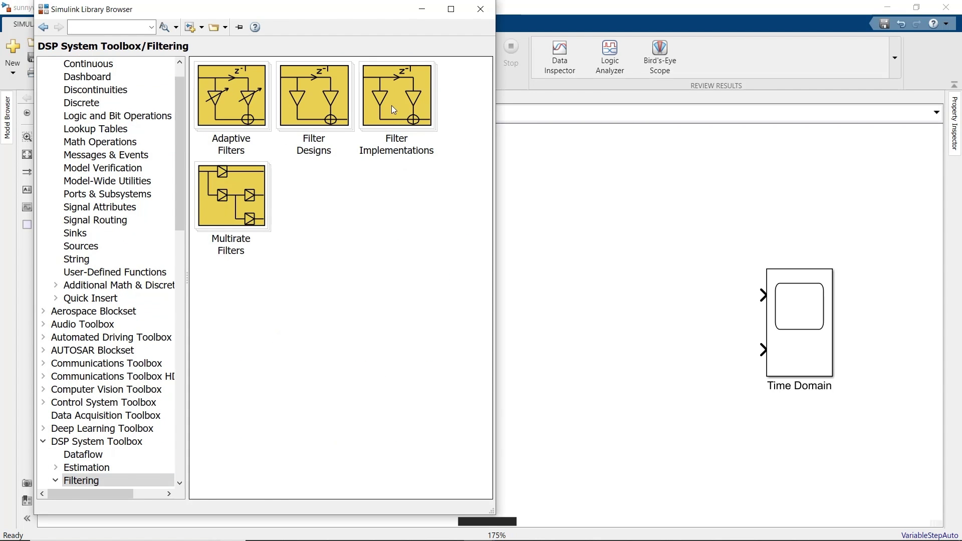
double_click(396, 106)
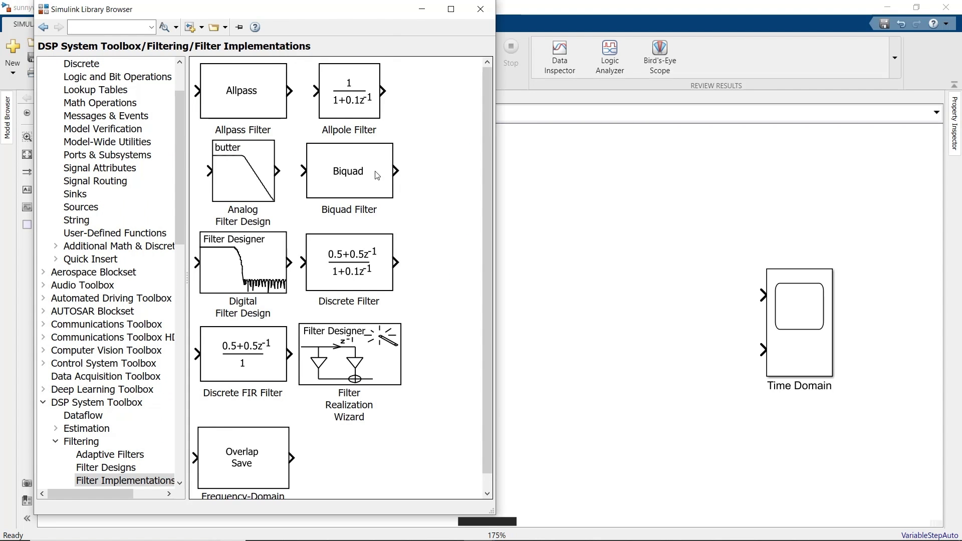
left_click_drag(340, 340, 550, 247)
- Make the design in Filter Designer a 4th-order Chebyshev Type I lowpass
double_click(550, 247)
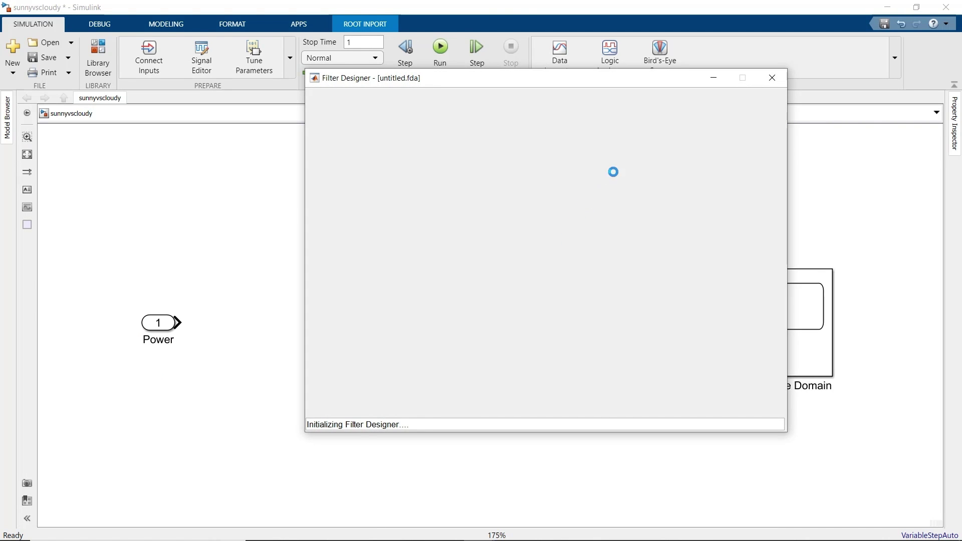
left_click(743, 79)
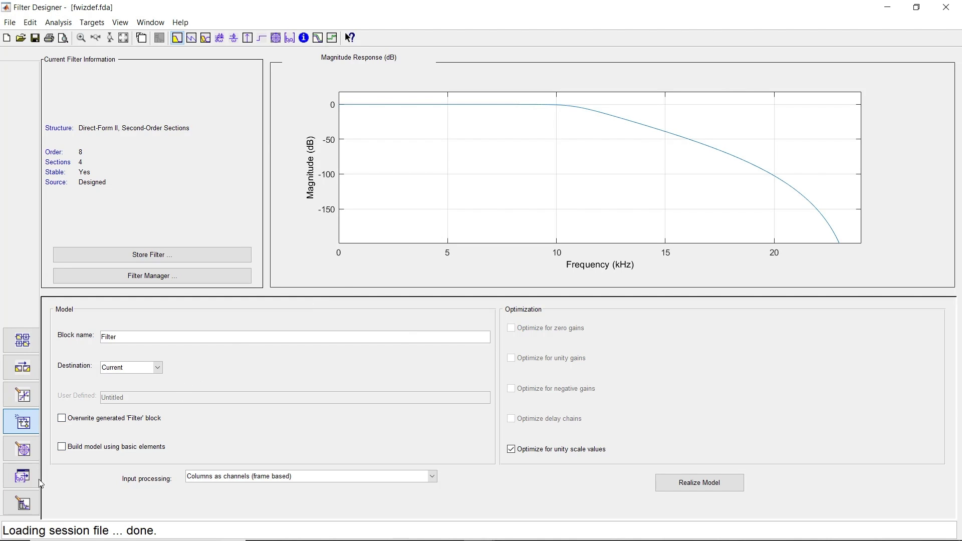
left_click(26, 504)
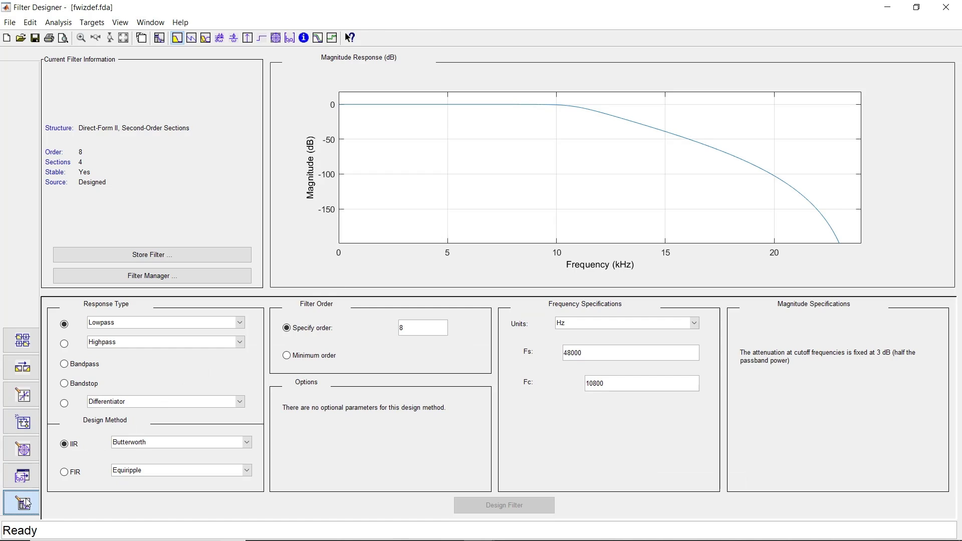
left_click(65, 325)
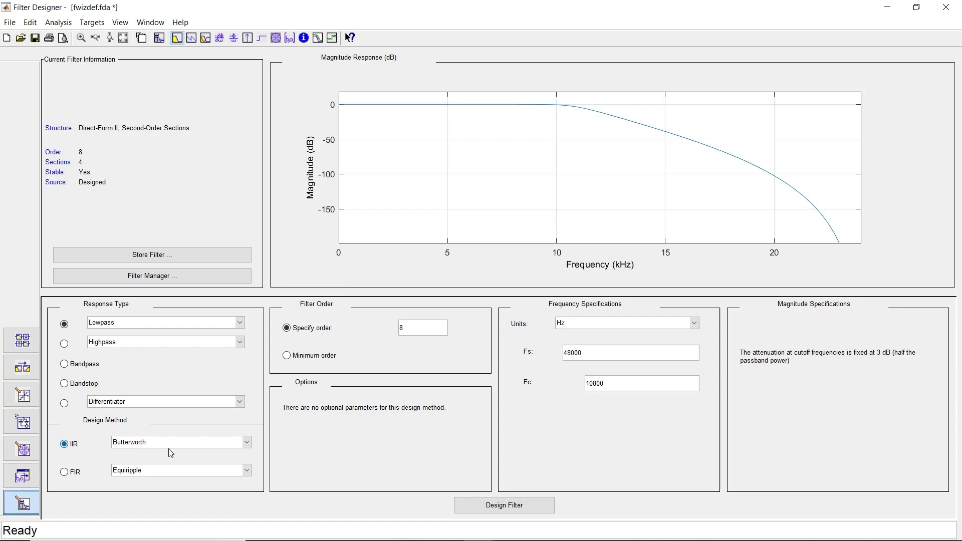
left_click(247, 443)
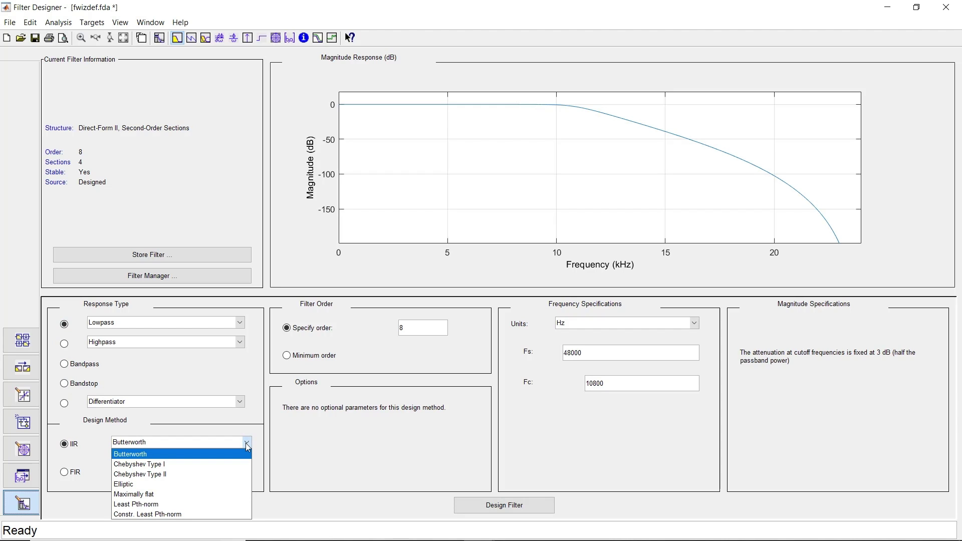
left_click(226, 465)
left_click(415, 327)
left_click_drag(415, 328, 400, 330)
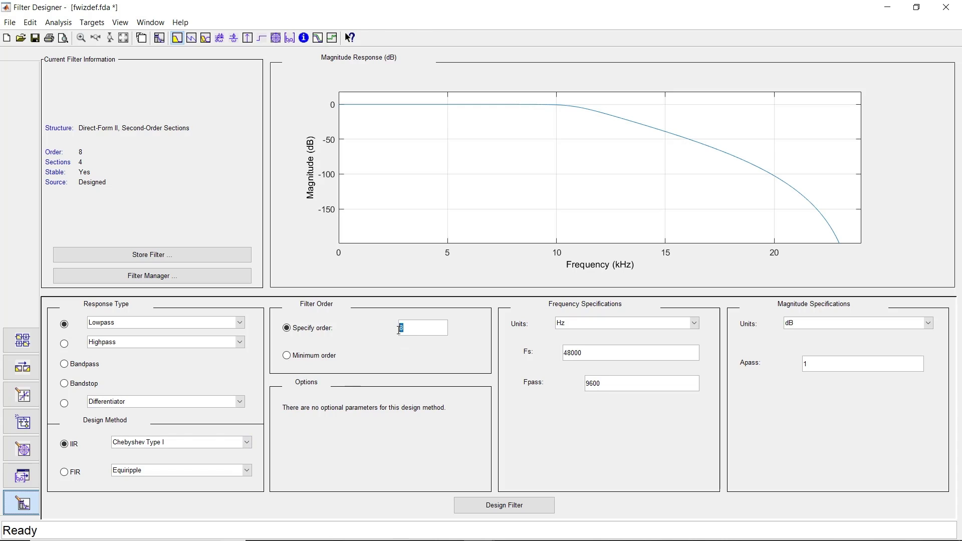
type("4")
- Use normalized frequency units with wpass 0.25 and Apass 0.05, and design the filter
left_click(692, 326)
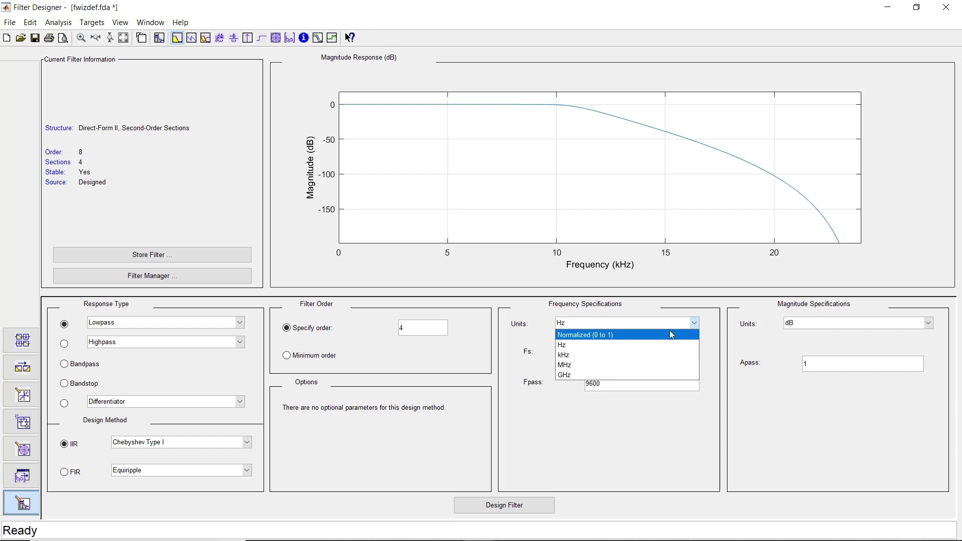
left_click(670, 330)
left_click_drag(632, 384, 590, 384)
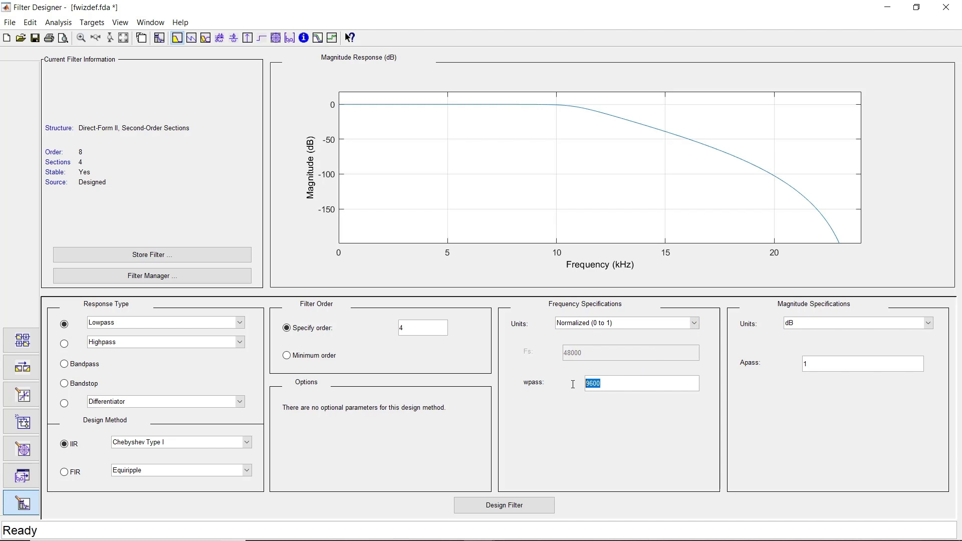
type("0.05")
left_click(533, 506)
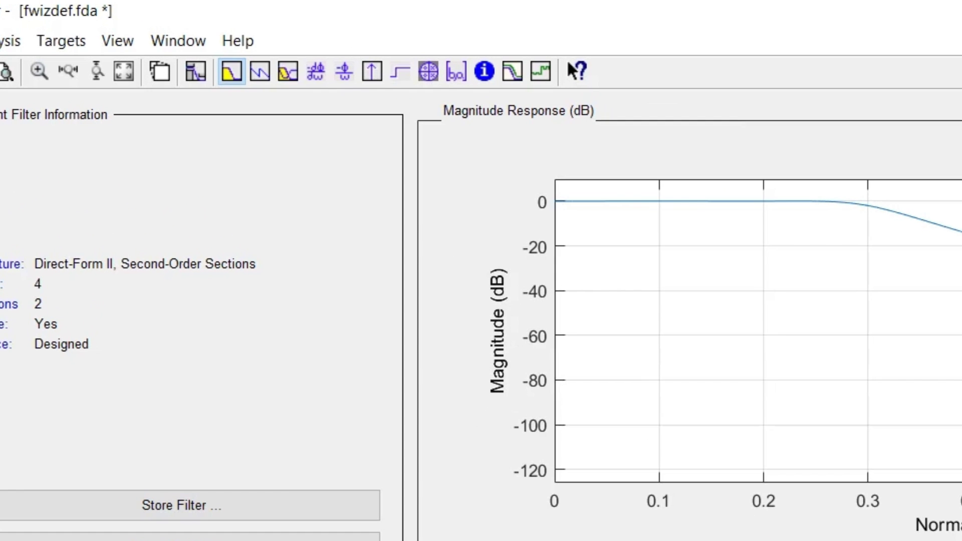
- Plot the filter's group delay and bring up the Realize Model settings
left_click(316, 73)
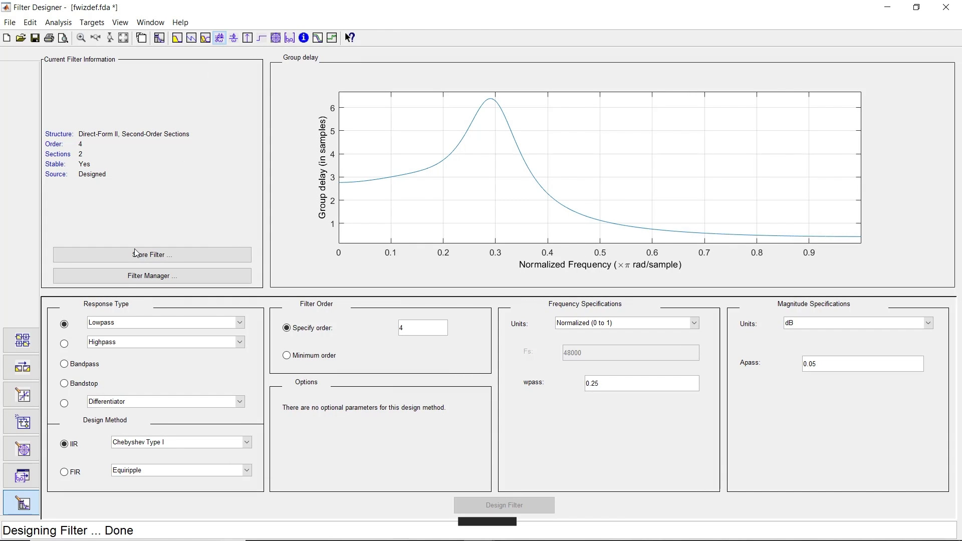
left_click(23, 422)
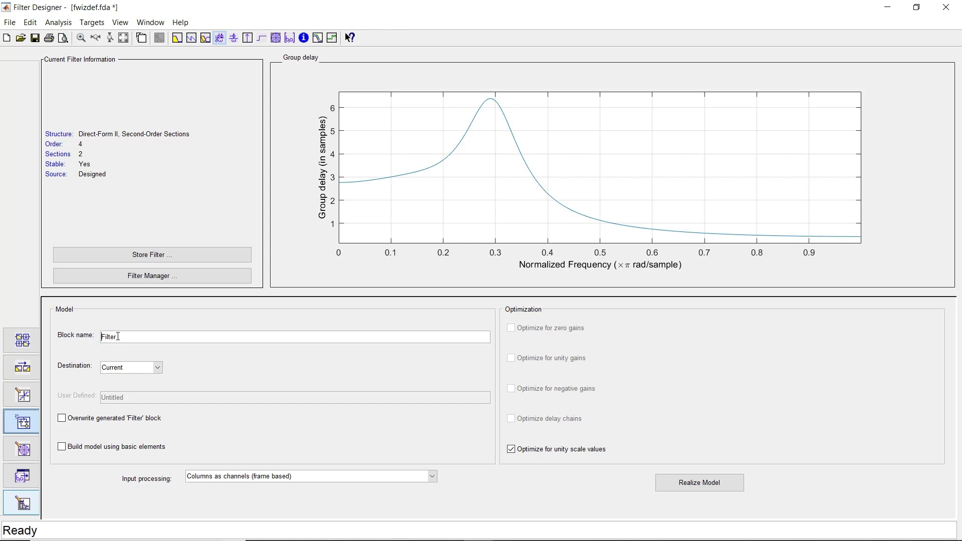
- Realize a basic-element block named Lowpass Filter in the model and open its internals
type("Lowpass")
left_click(63, 447)
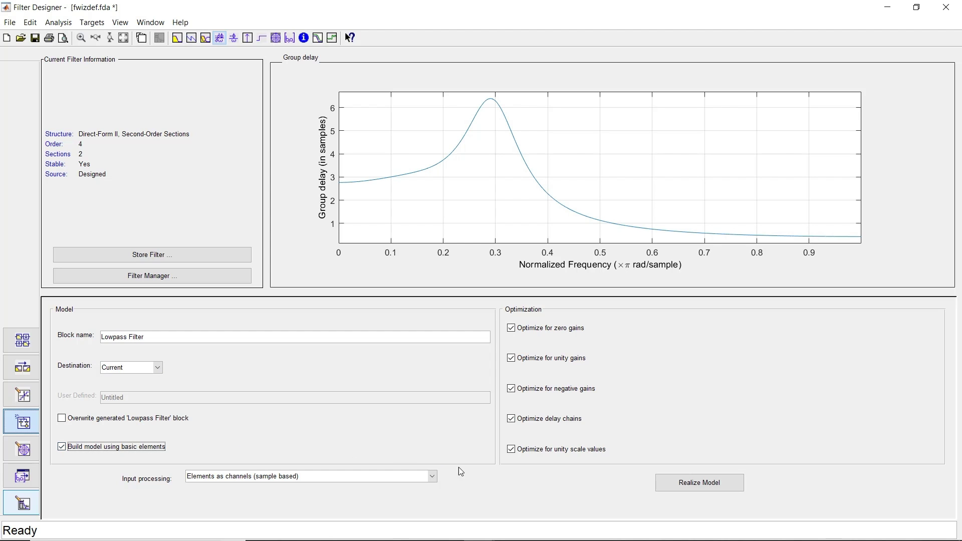
left_click(696, 483)
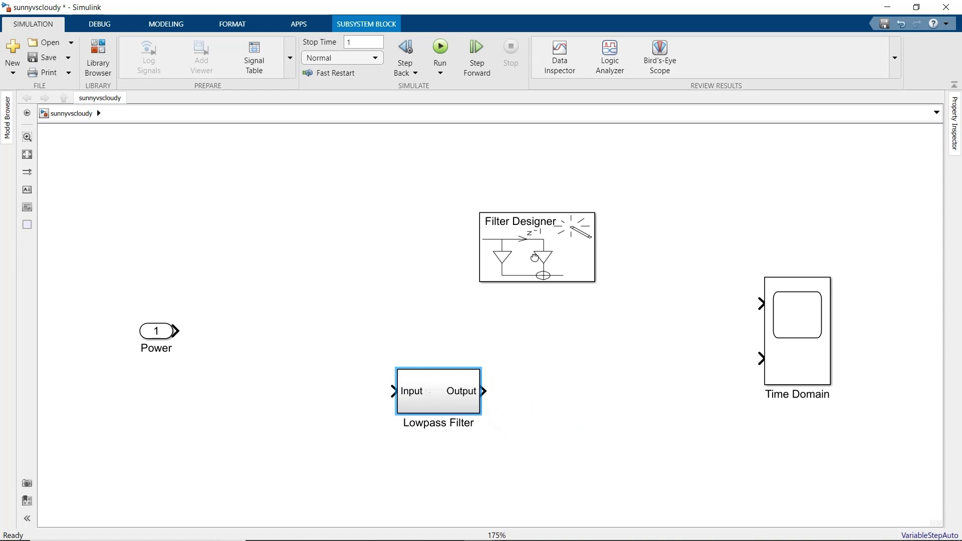
double_click(432, 397)
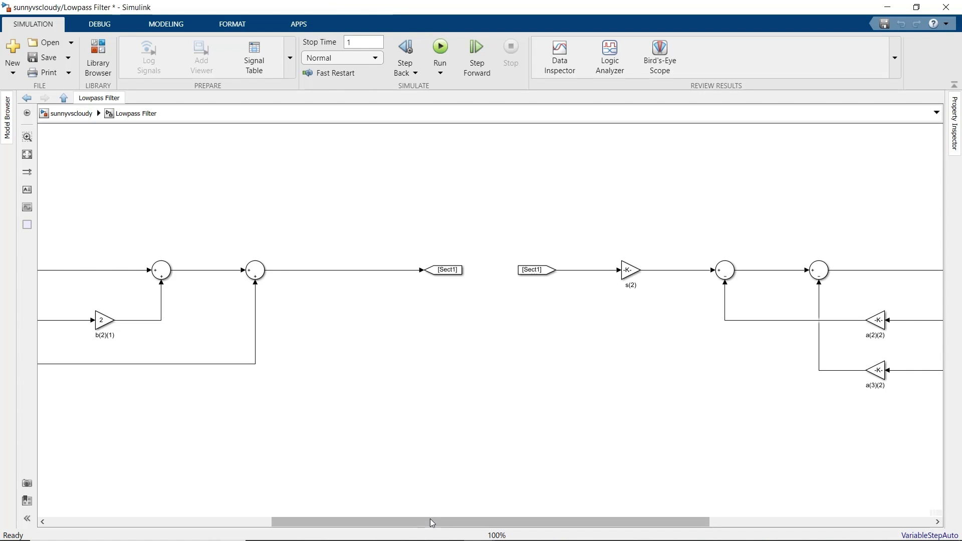
- Scroll through the Lowpass Filter internals, return to sunnyvscloudy, and reopen Filter Designer
left_click_drag(433, 523, 197, 529)
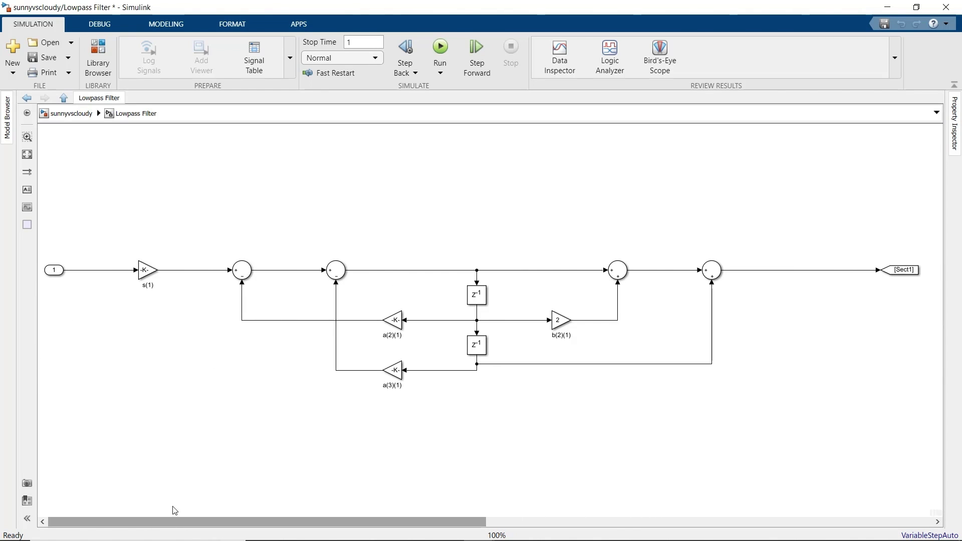
left_click(68, 113)
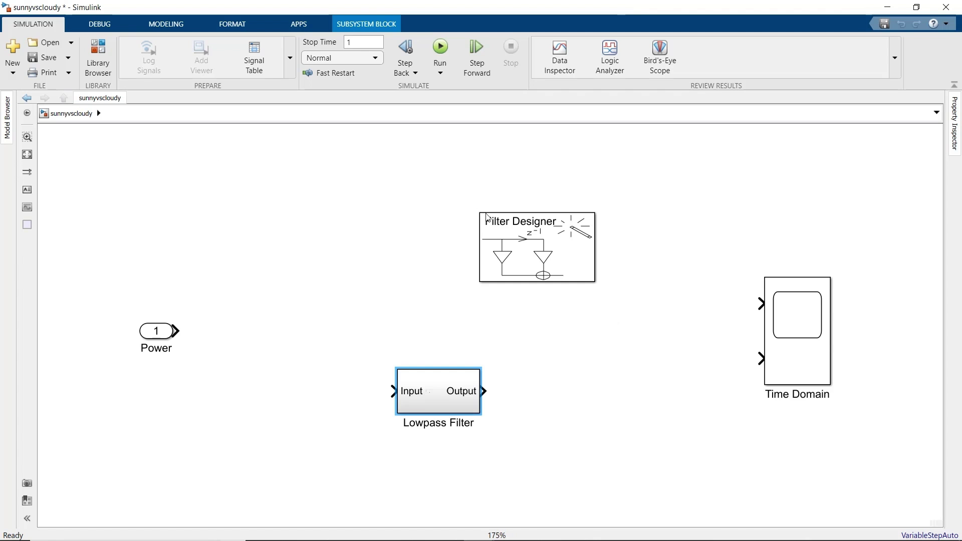
left_click(520, 240)
double_click(521, 239)
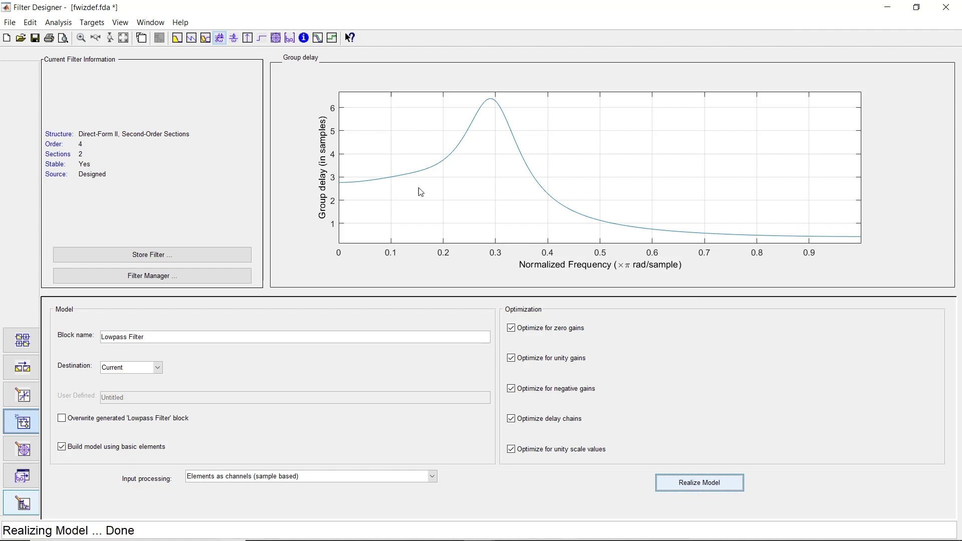
- Redesign the filter as a highpass with Apass 0.05
left_click(22, 504)
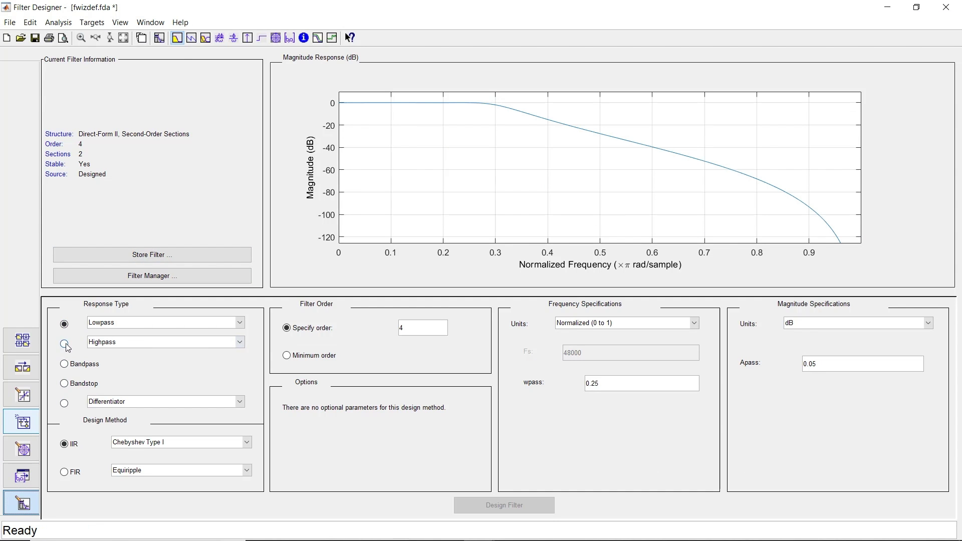
left_click(694, 324)
left_click(581, 333)
left_click_drag(618, 387, 576, 384)
type("0.25")
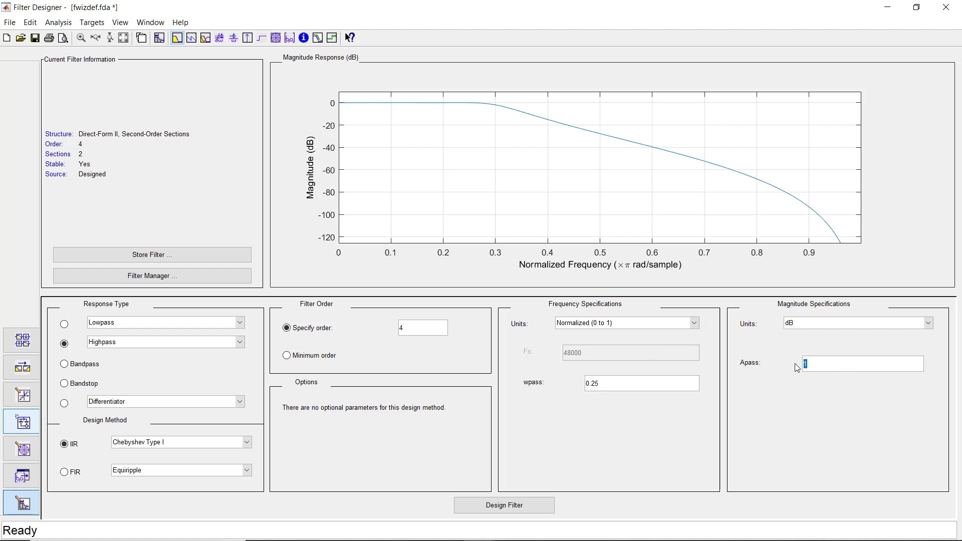
type("0.05")
left_click(518, 504)
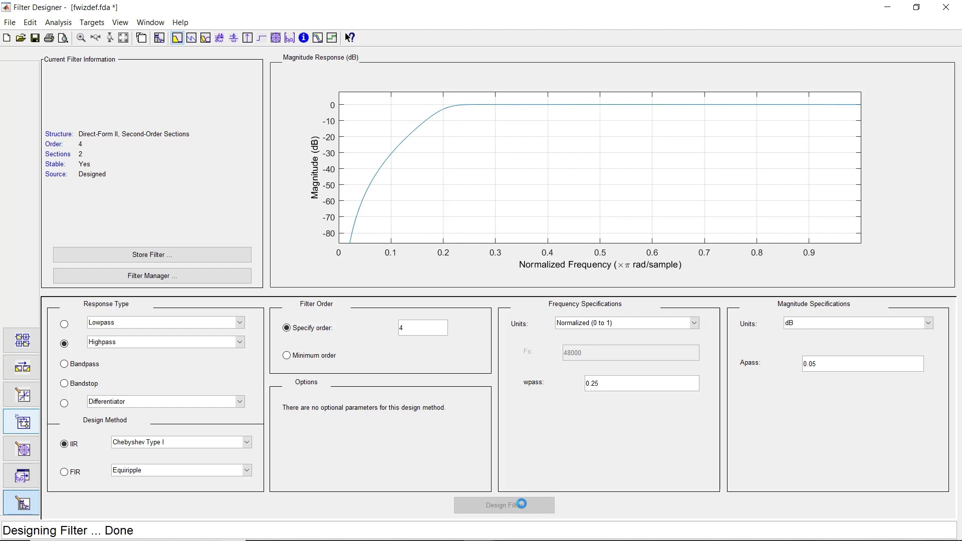
- Realize the highpass design in the model as a block named Highpass Filter
left_click(23, 424)
left_click_drag(115, 337, 95, 339)
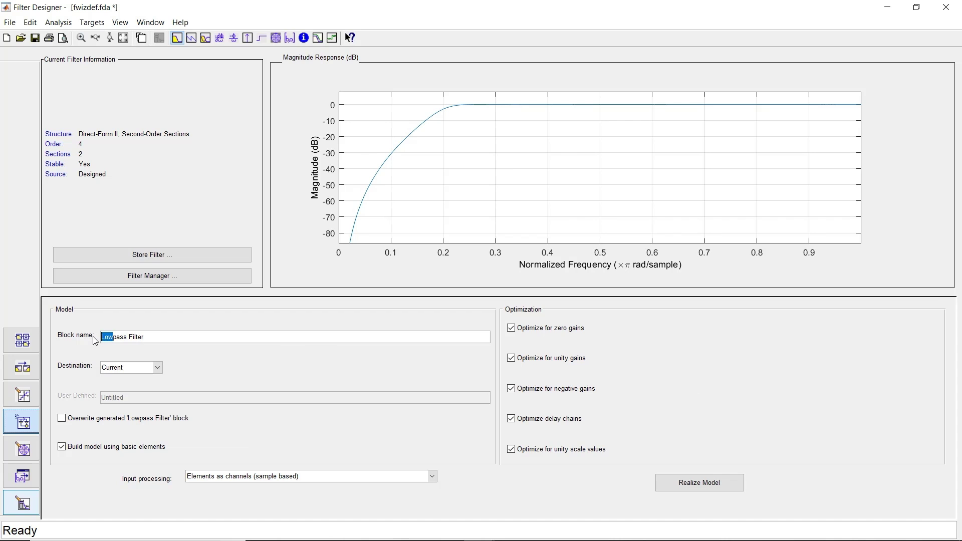
type("High")
left_click(697, 482)
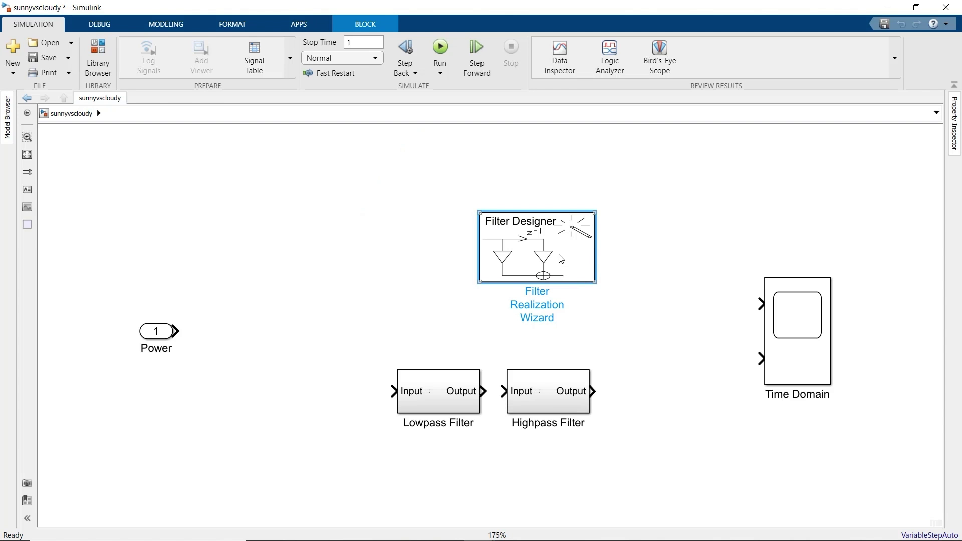
- Delete the Filter Designer block, stack the two filters, and connect Power into Lowpass Filter
key("Delete")
left_click_drag(440, 392, 366, 328)
left_click_drag(541, 393, 359, 433)
mouse_move(185, 339)
left_mouse_down()
mouse_move(214, 329)
mouse_move(324, 331)
left_mouse_up()
double_click(205, 331)
type("Sunny Day")
left_click_drag(224, 340, 178, 340)
key("BackSpace")
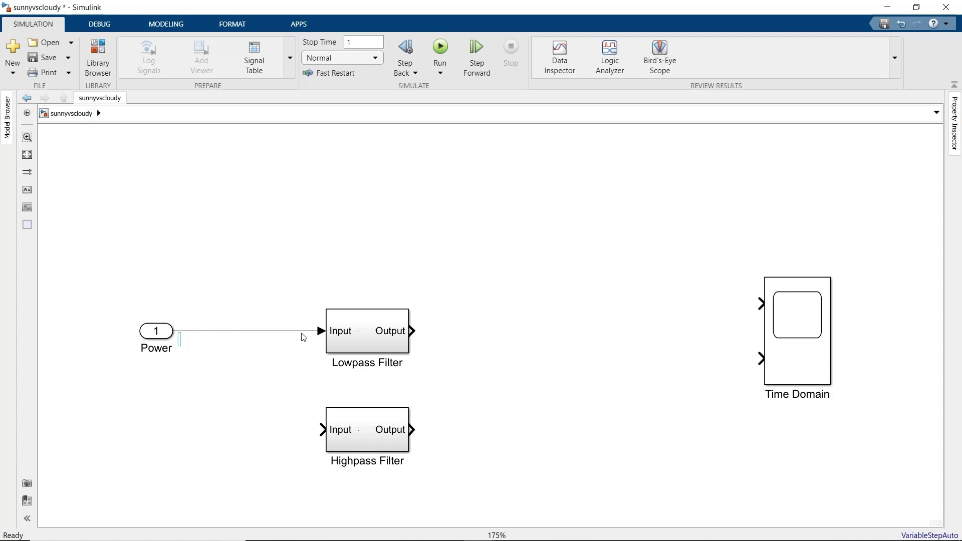
- Route Power and both filter outputs into Time Domain, and branch Power into Highpass Filter
left_click_drag(263, 331, 761, 304)
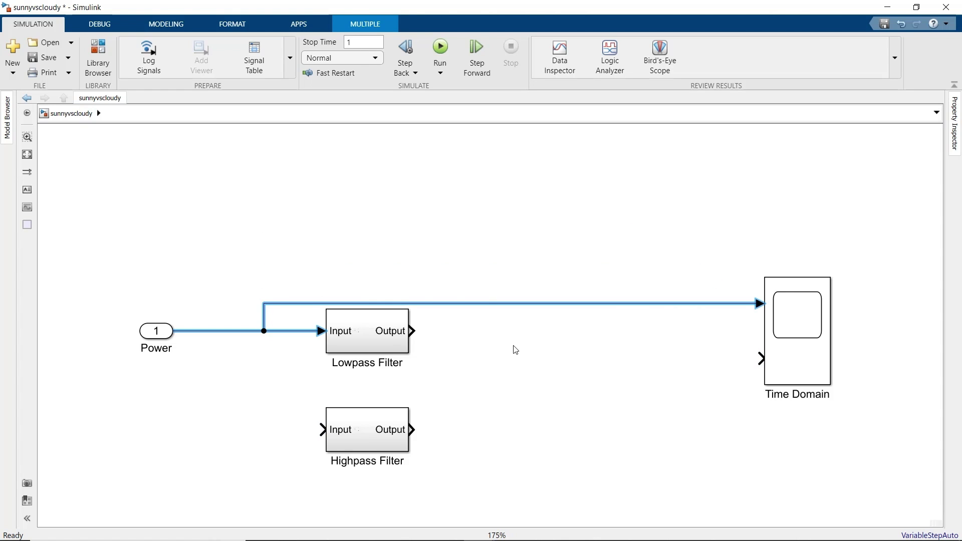
left_click_drag(416, 333, 760, 359)
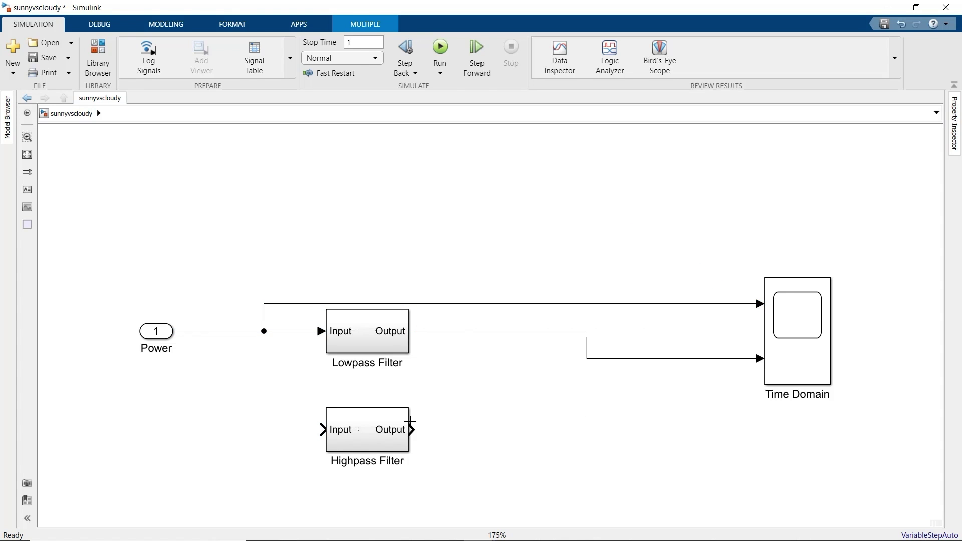
left_click_drag(412, 430, 761, 364)
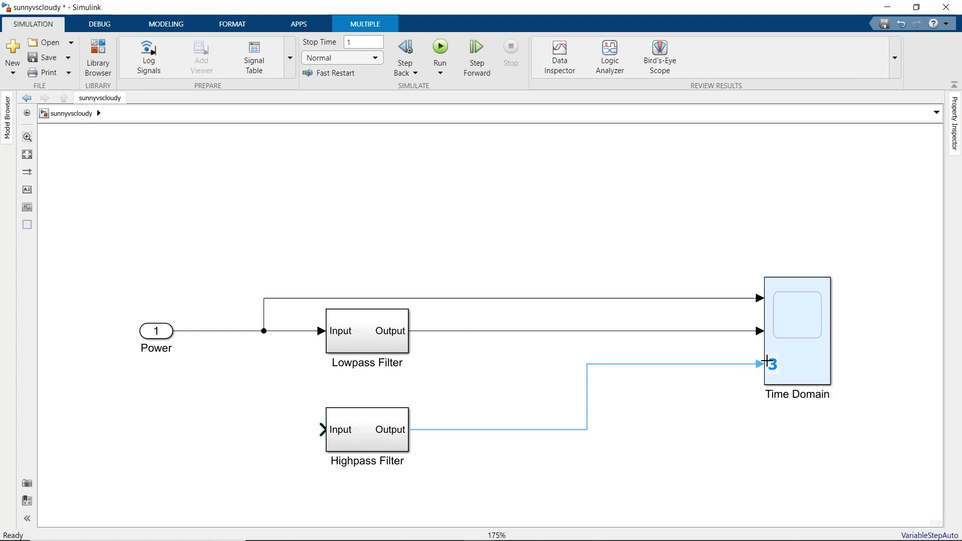
mouse_move(263, 330)
left_mouse_down()
mouse_move(269, 436)
mouse_move(323, 429)
left_mouse_up()
left_click_drag(512, 300, 502, 231)
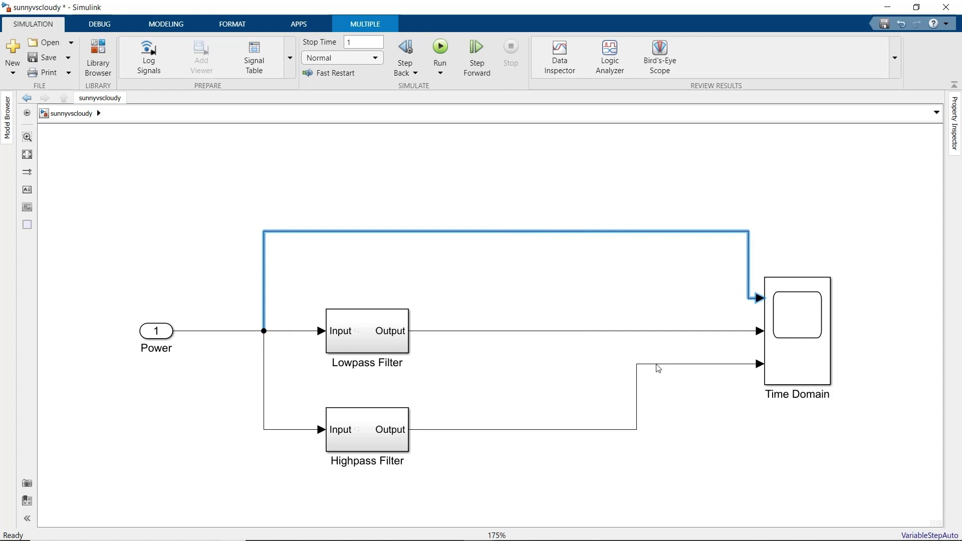
double_click(505, 190)
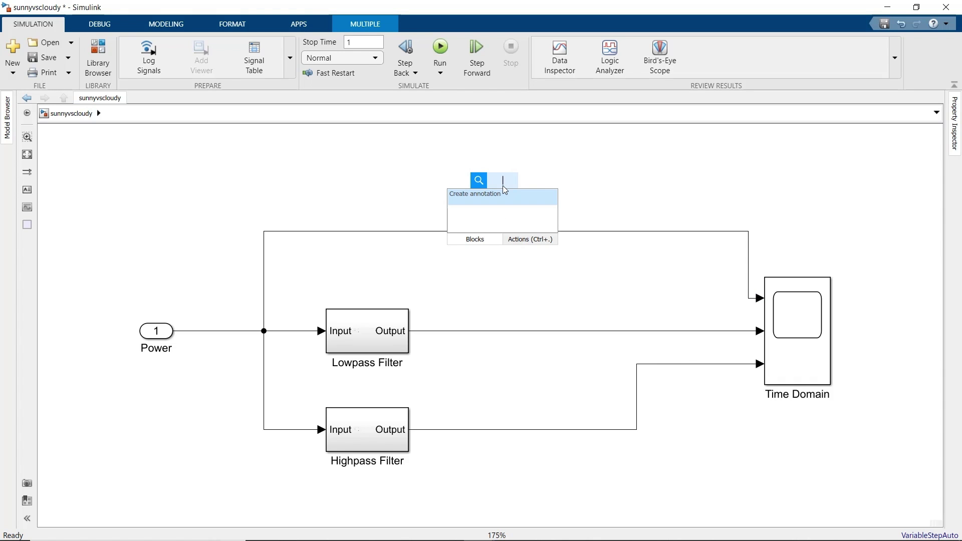
- Insert a z^-3 Delay on the direct Power line and a z^-2 Delay after Highpass Filter
type("delay")
key("Return")
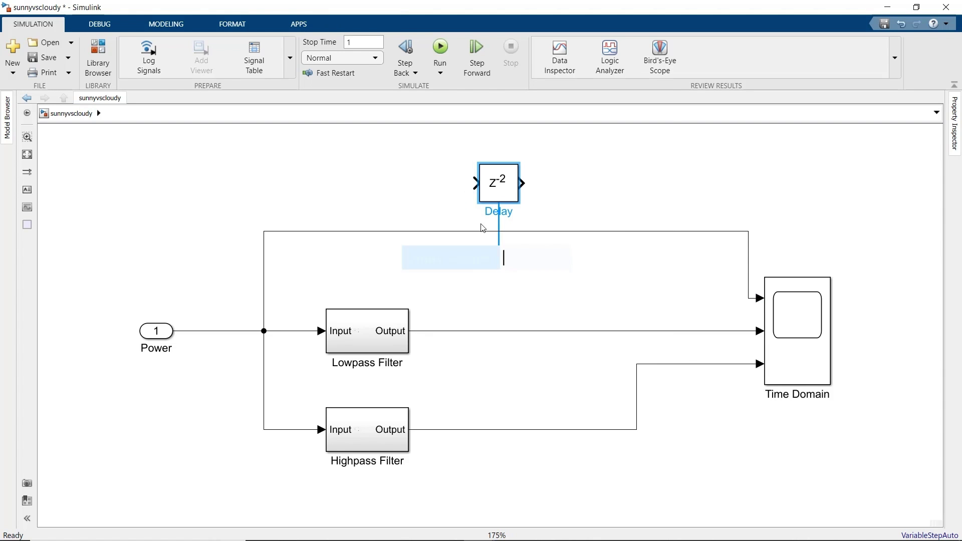
key("Return")
left_click_drag(509, 185, 377, 233)
left_click(535, 471)
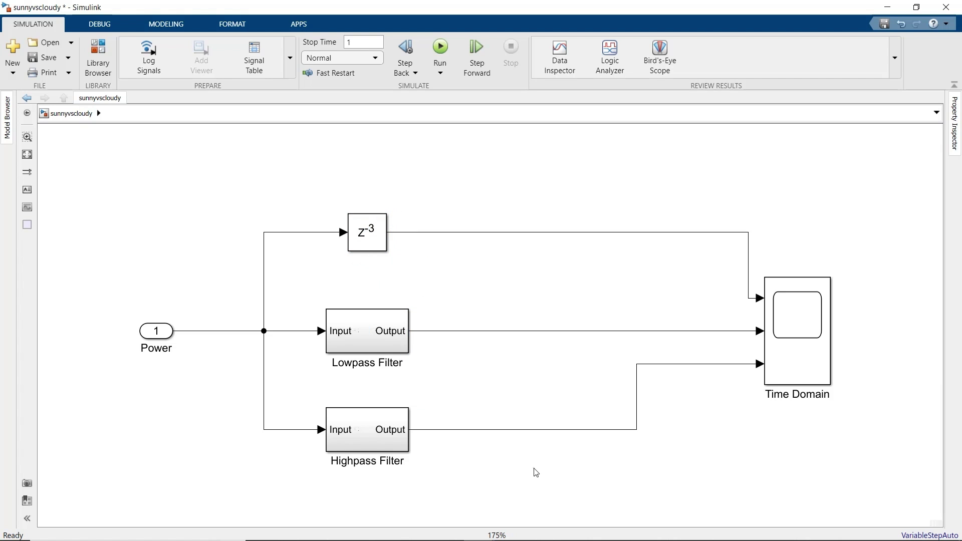
double_click(534, 470)
type("del")
left_click(455, 337)
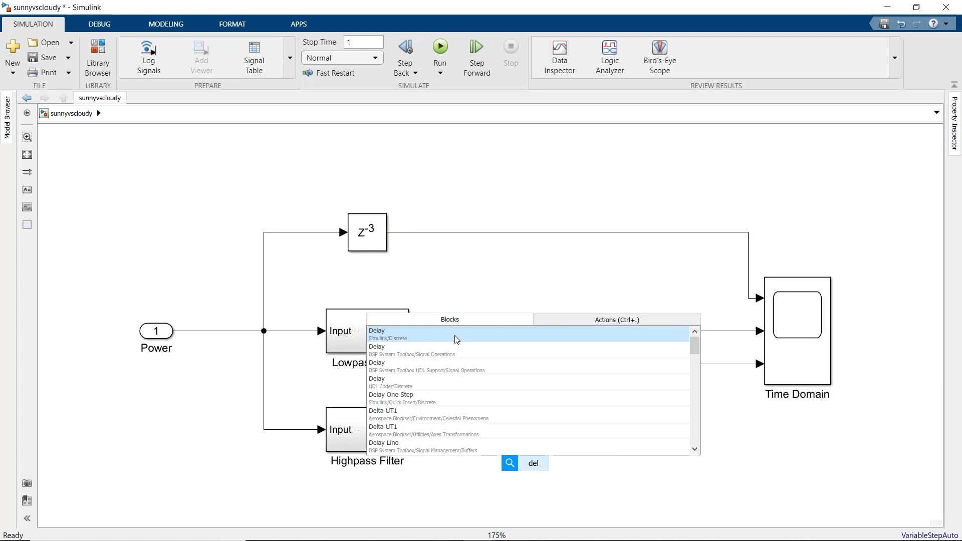
left_click_drag(533, 451, 484, 414)
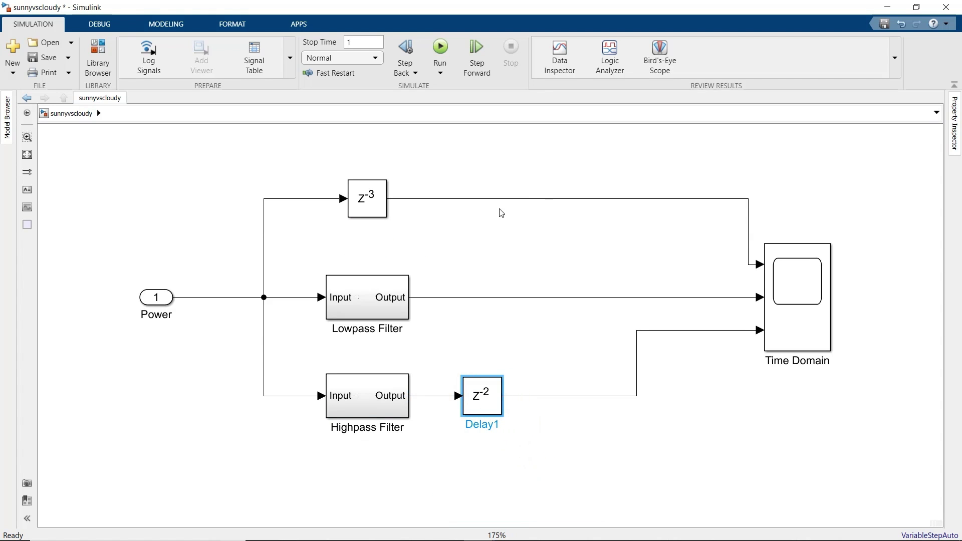
- Label the signal lines Power, LPF Power and HPF Power
double_click(541, 200)
type("Power")
double_click(561, 298)
type("LPF Power")
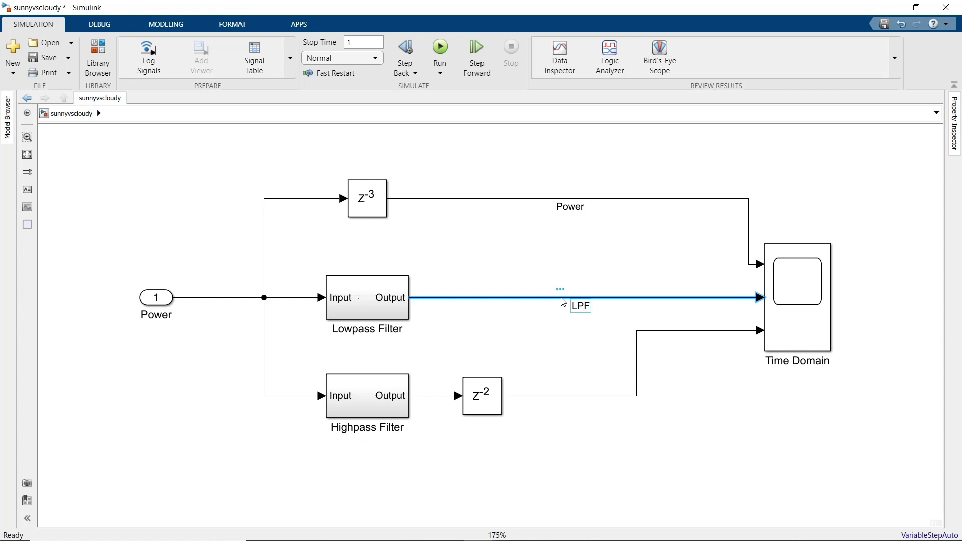
double_click(576, 396)
type("HPF Power")
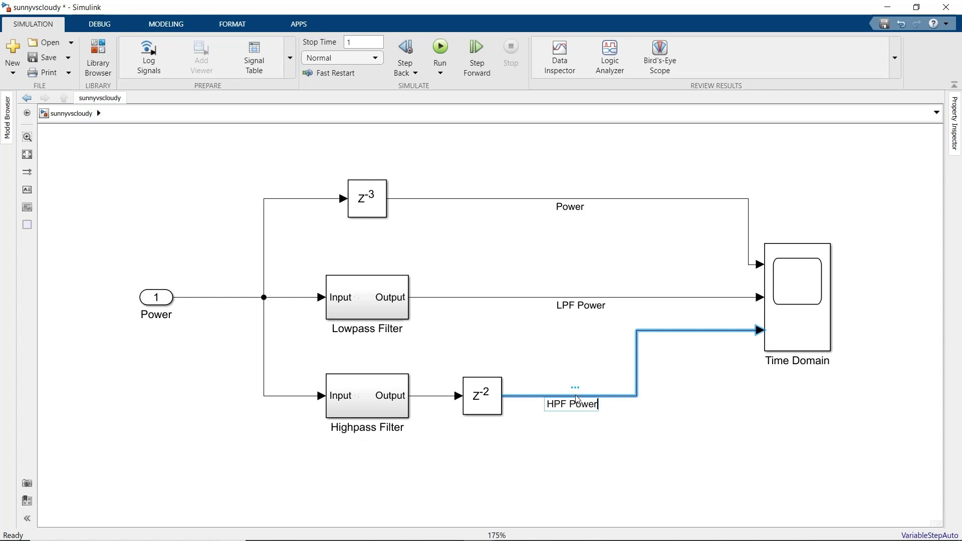
left_click(716, 408)
- Set the model's Data Import/Export input to [t, power] in Configuration Parameters
left_click(176, 24)
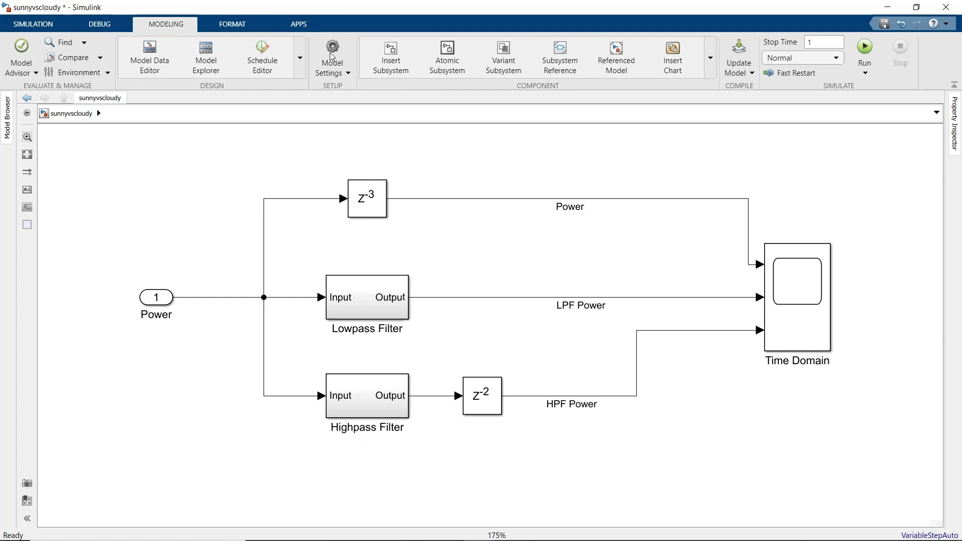
left_click(333, 59)
triple_click(361, 153)
type("[t, power]")
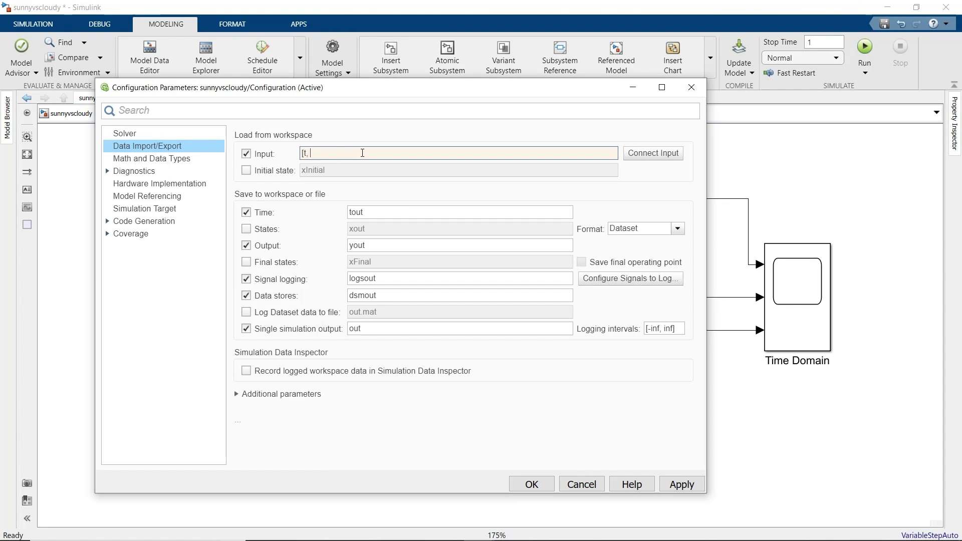
left_click(521, 484)
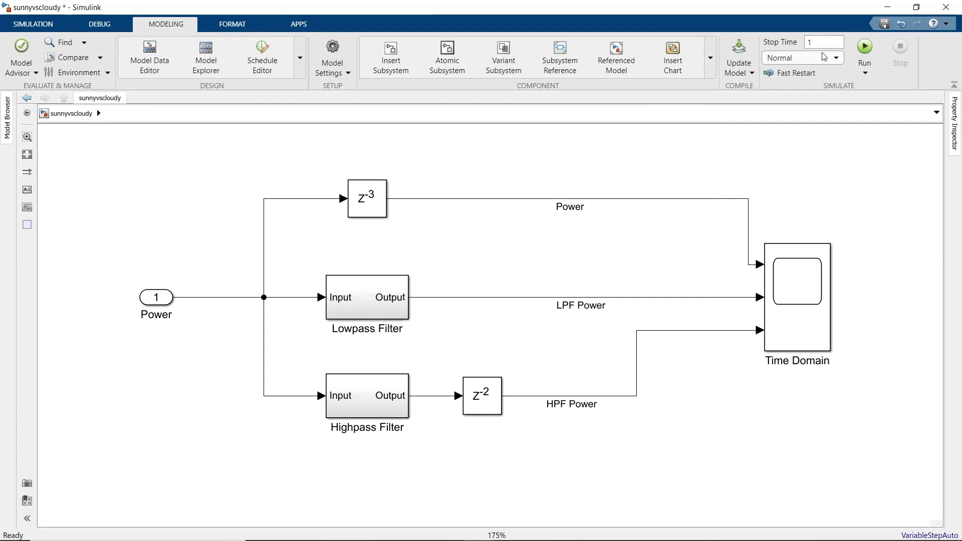
- Set stop time to 958, run the simulation, and zoom into the Time Domain plot
double_click(809, 43)
type("058")
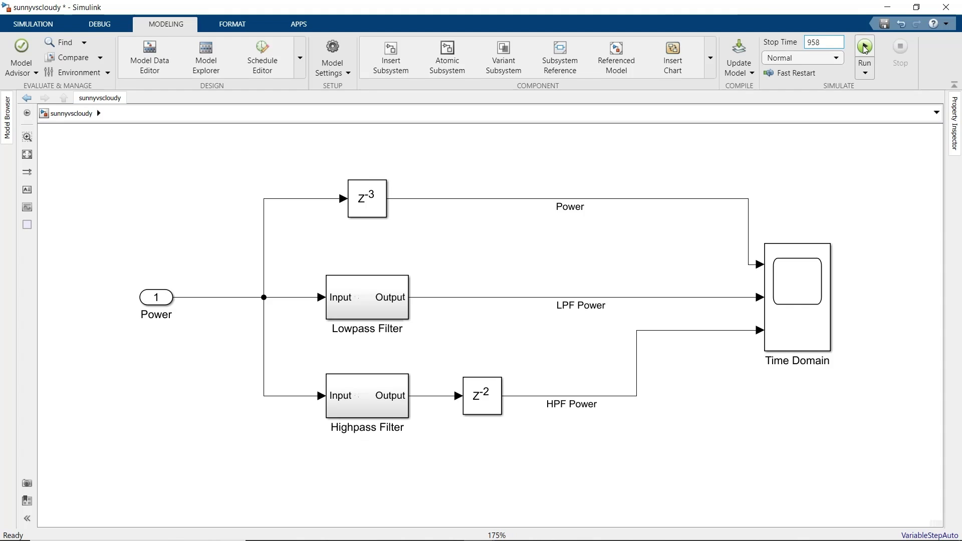
left_click(865, 50)
double_click(801, 285)
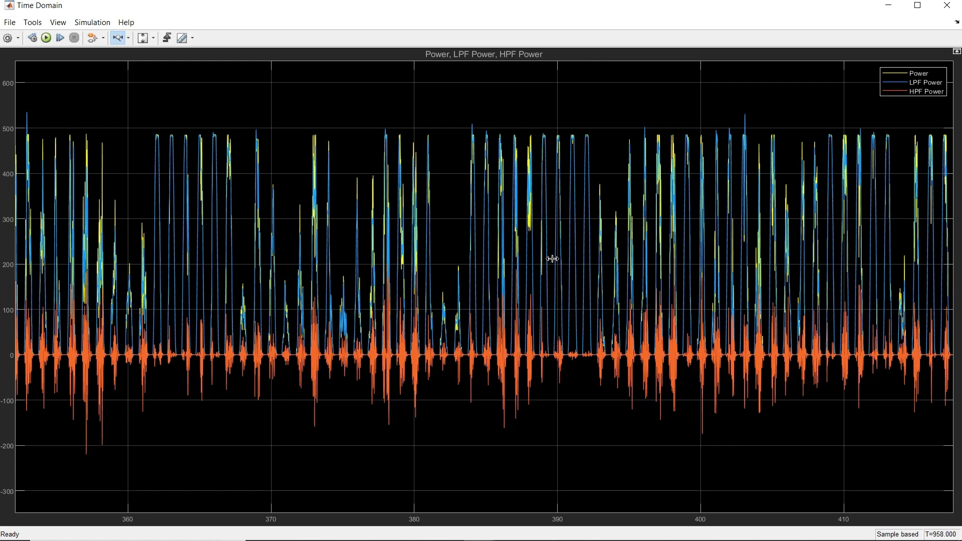
left_click_drag(553, 260, 639, 257)
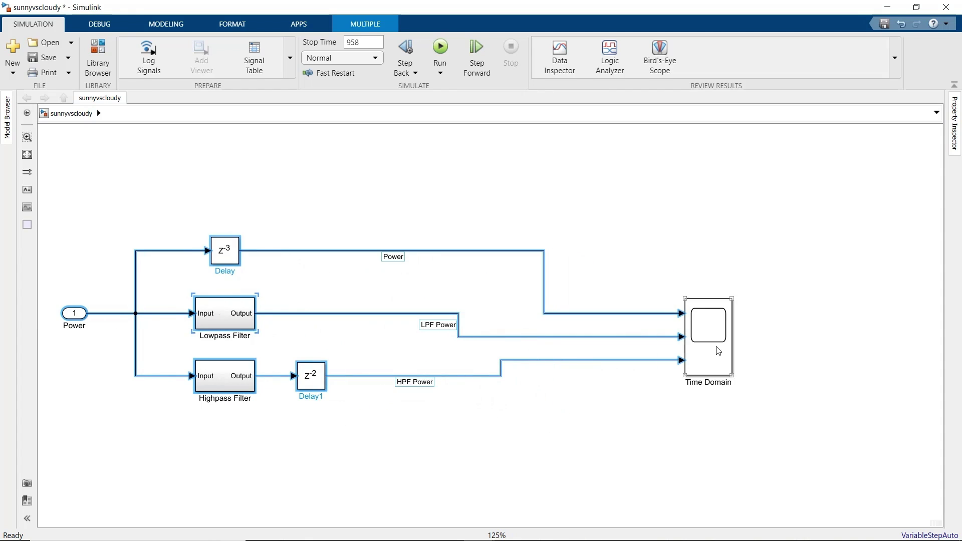
- Delete the LPF Power and HPF Power lines going to the scope
left_click(586, 379)
key("Delete")
left_click(516, 314)
key("Delete")
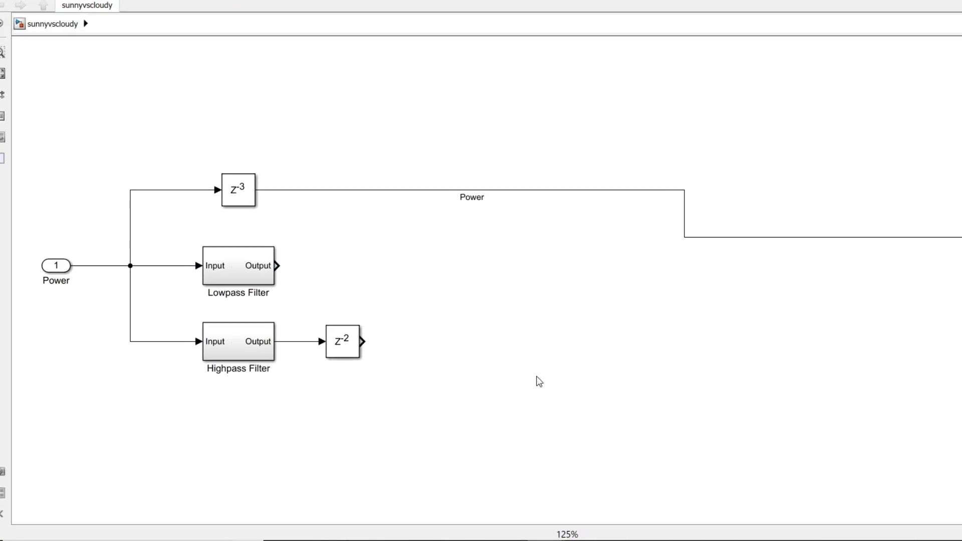
- Insert a Buffer block with output size 12 after the z^-2 delay
double_click(473, 410)
type("buff")
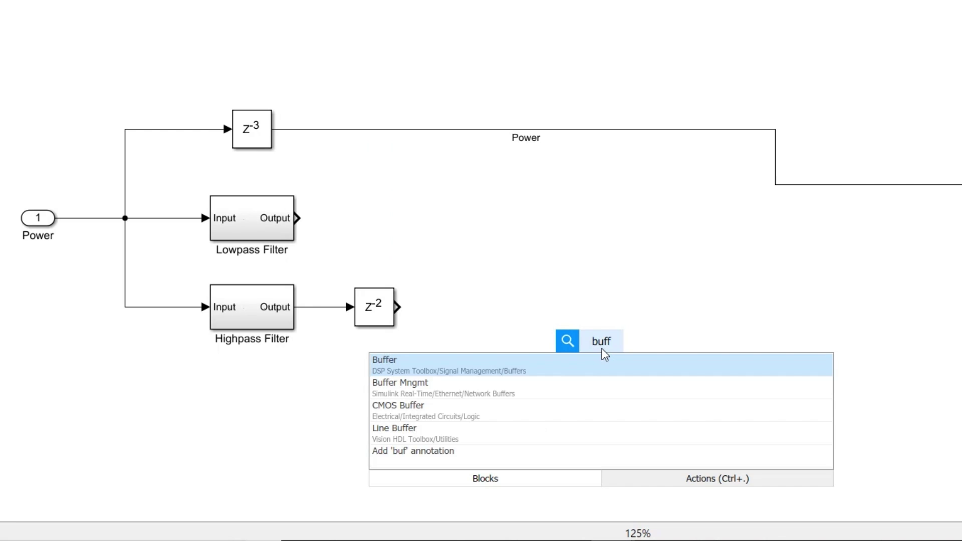
left_click(528, 365)
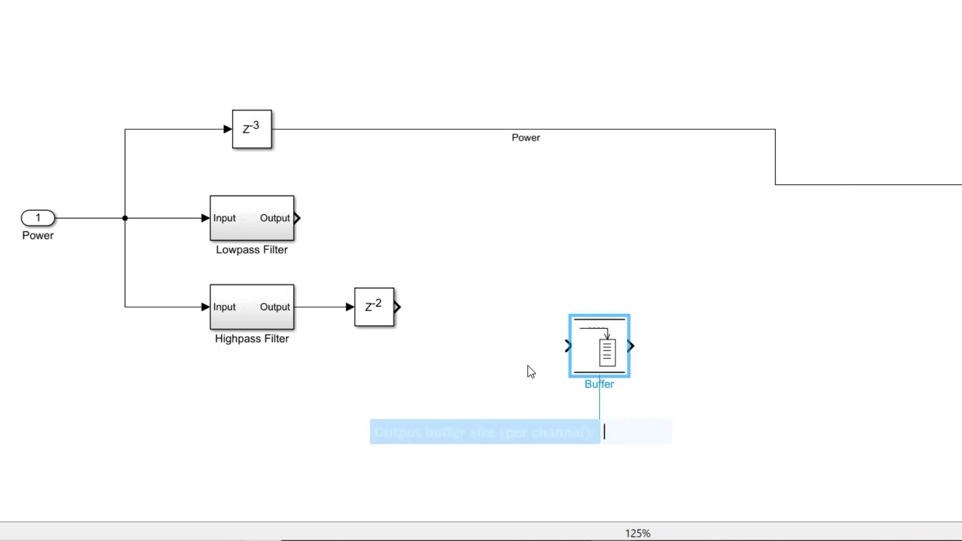
type("12")
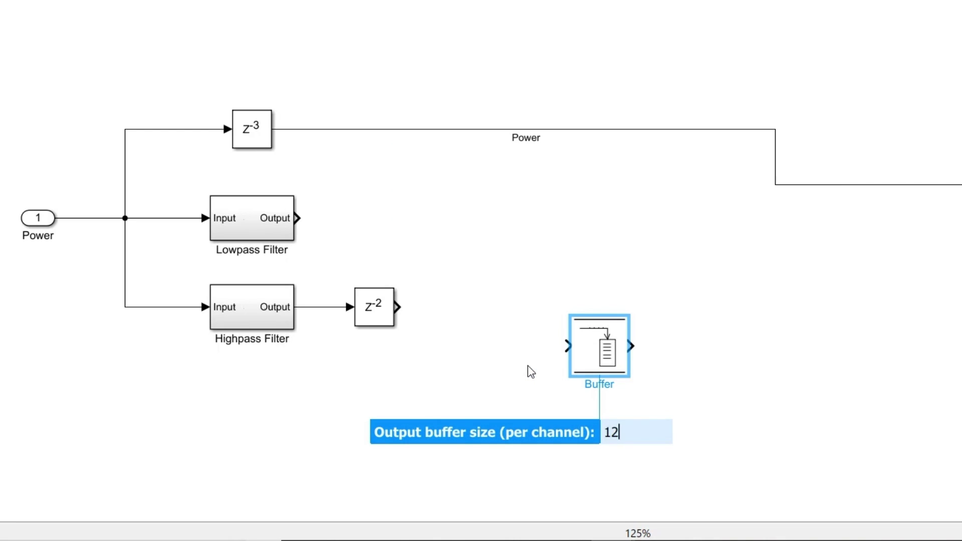
key("Return")
left_click_drag(607, 362, 496, 219)
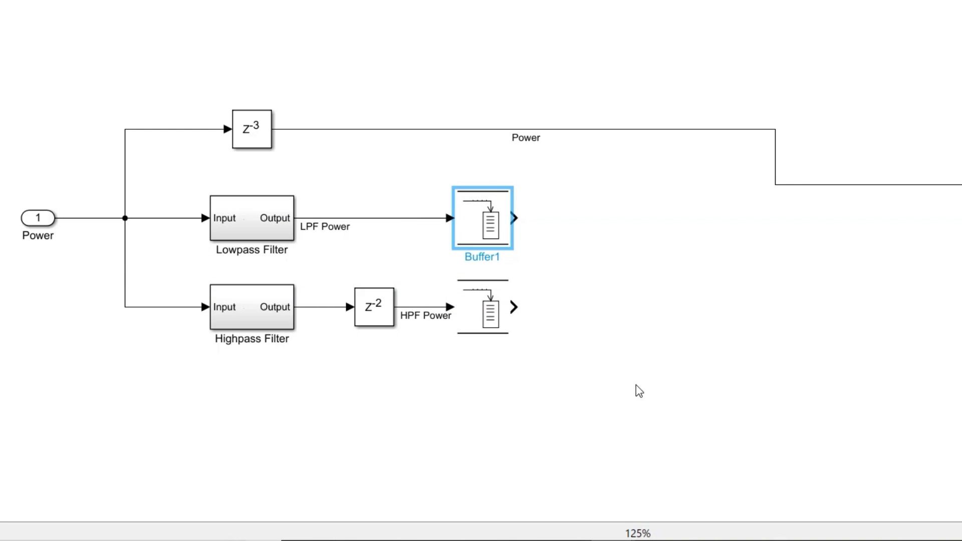
- Add Abs and Sum of Elements blocks after each Buffer
double_click(639, 391)
type("abs")
key("Return")
left_click_drag(634, 382, 585, 218)
double_click(678, 381)
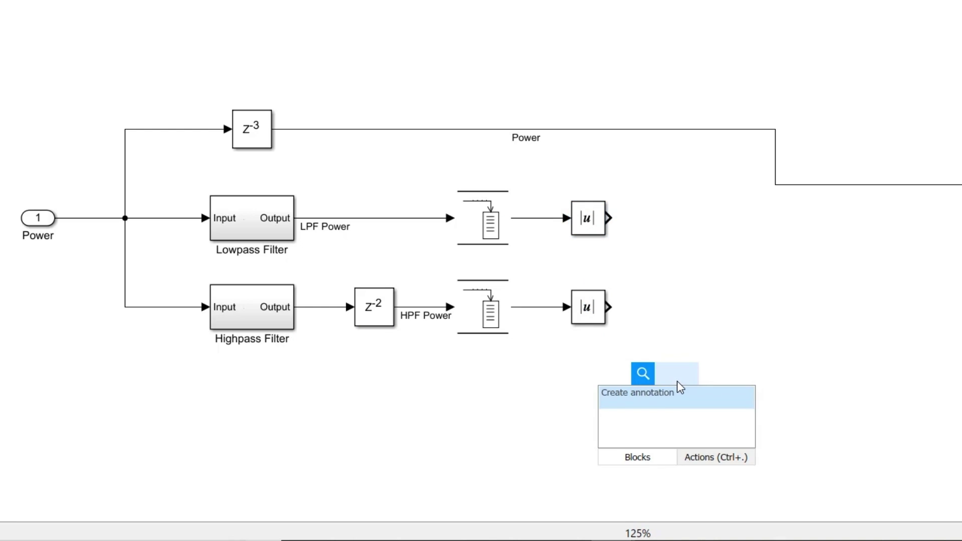
type("sum of")
key("Return")
left_click_drag(687, 386, 681, 220)
- Add a Divide block and wire both Sum of Elements outputs into it
double_click(743, 392)
type("divid")
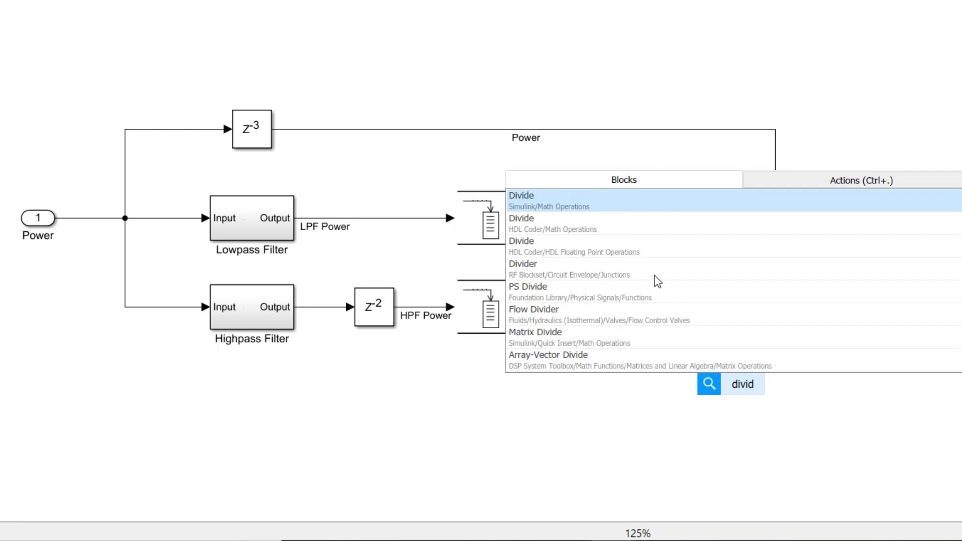
key("Return")
left_click_drag(744, 390, 777, 272)
left_click_drag(614, 197, 672, 365)
left_click(778, 274, "ctrl")
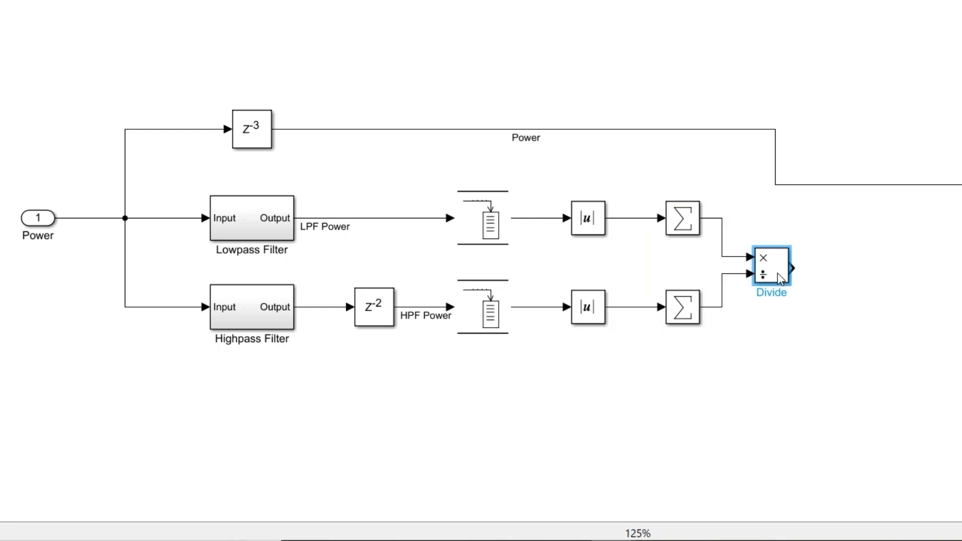
double_click(806, 388)
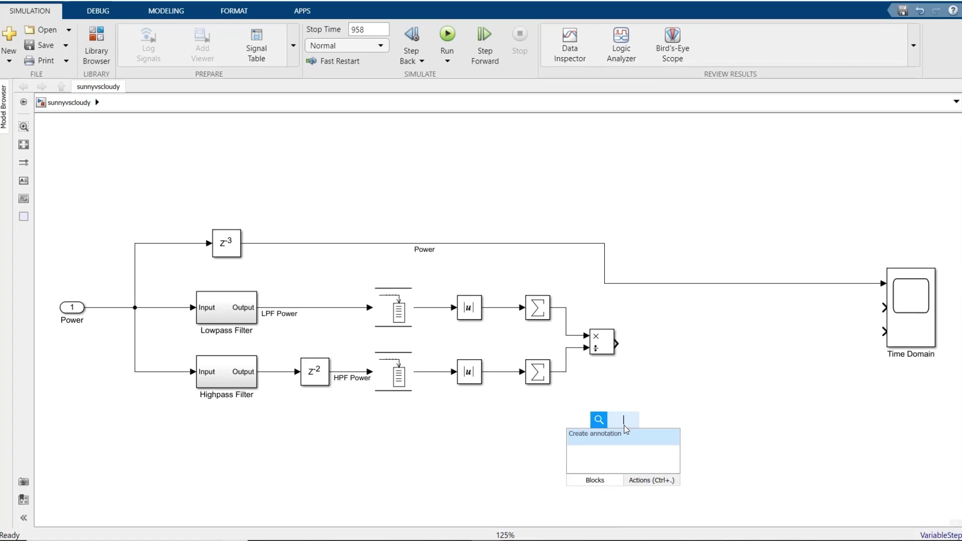
- Add a Compare To Constant block testing >= 22 and wire it after the Divide output
type("compare to")
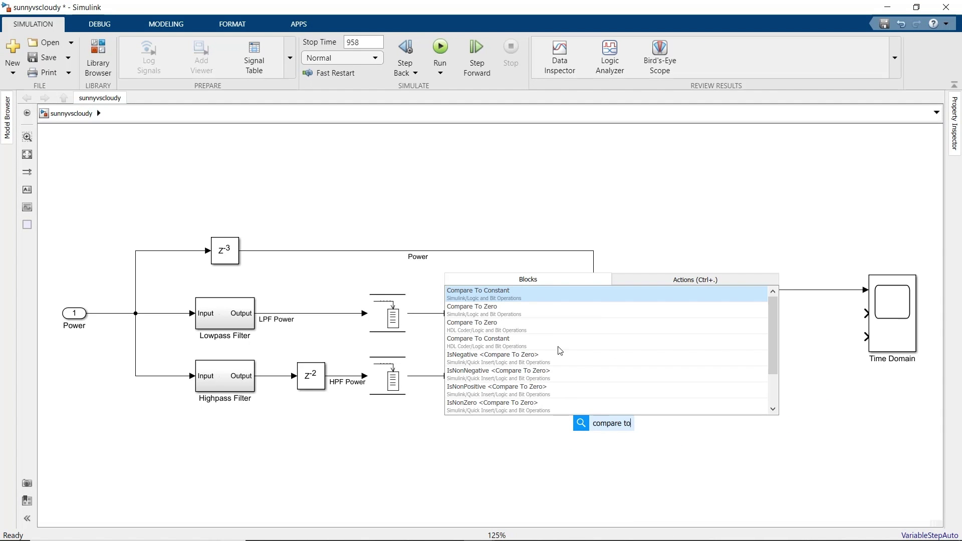
left_click(551, 300)
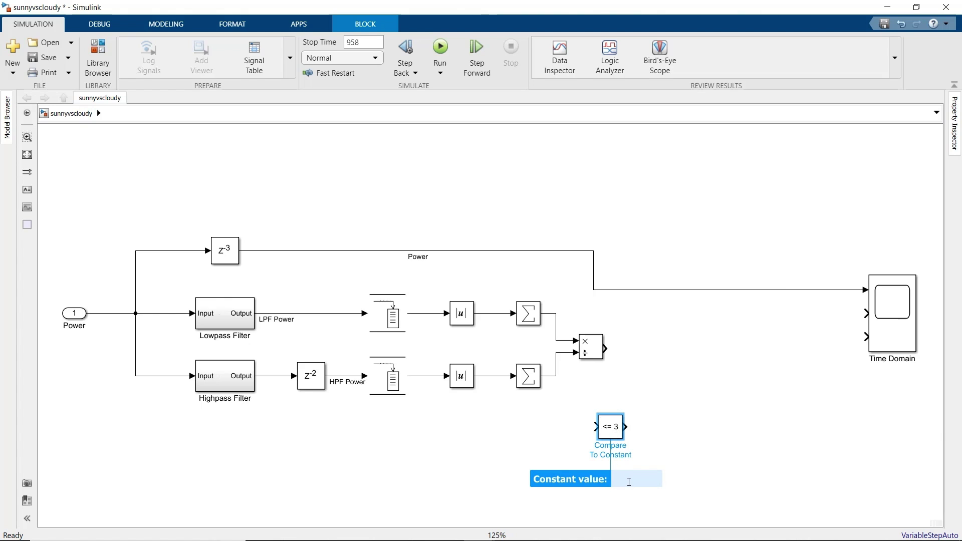
key("Return")
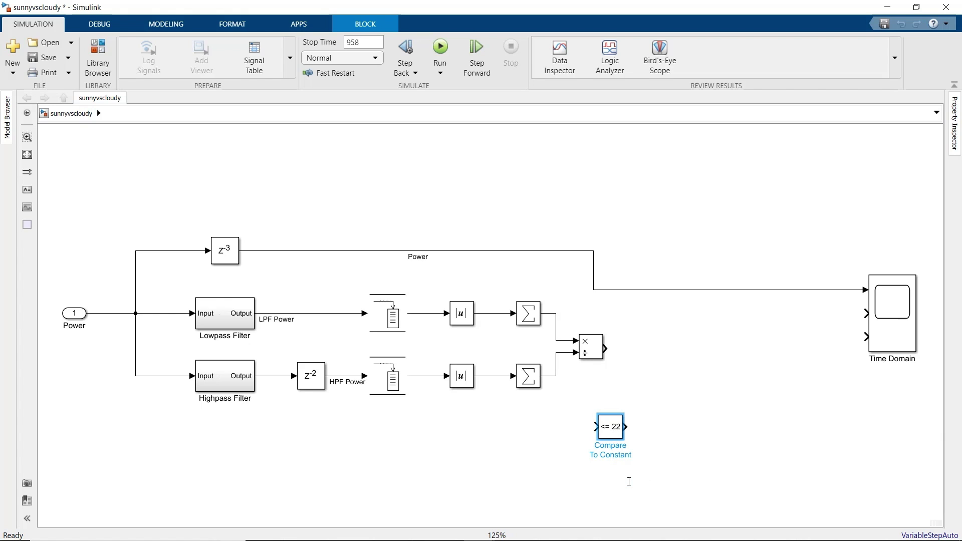
double_click(615, 435)
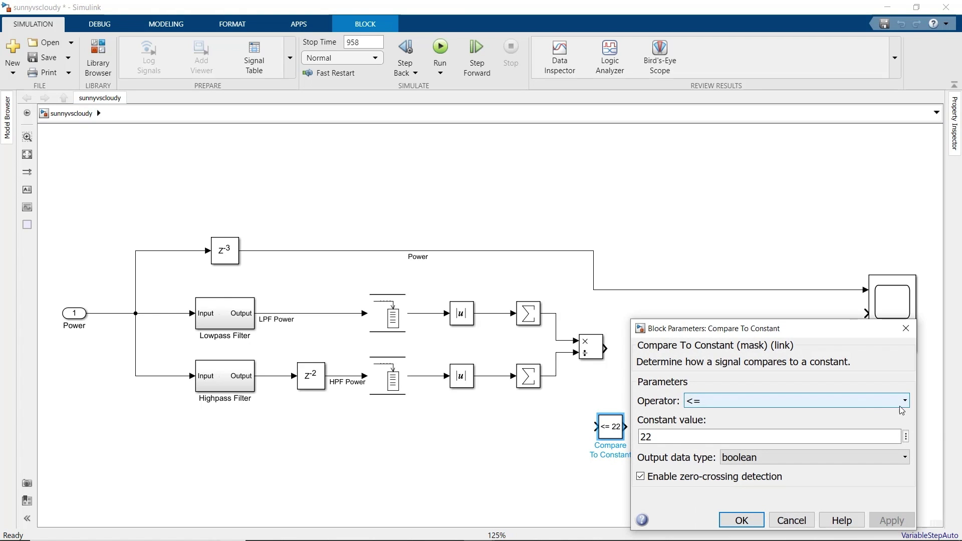
left_click(886, 402)
left_click(802, 463)
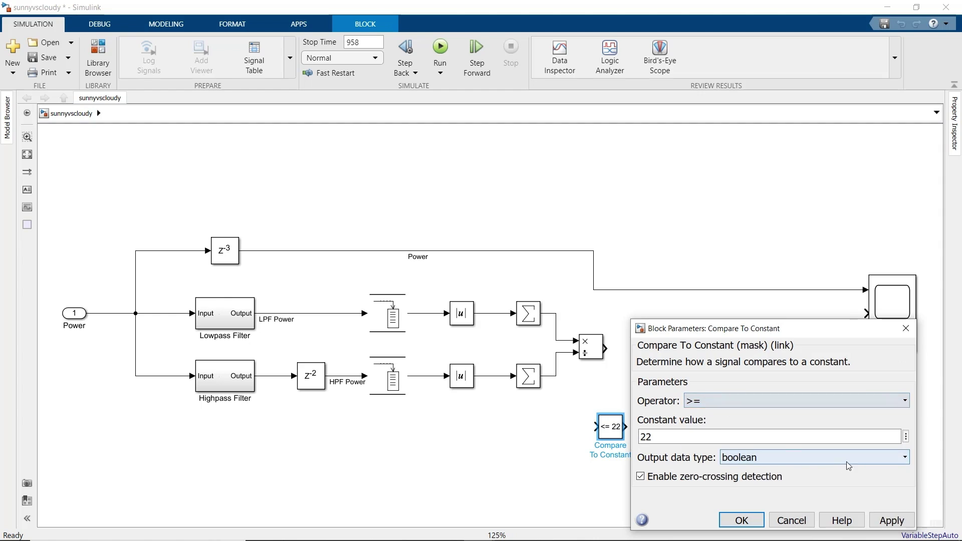
left_click(737, 520)
left_click_drag(618, 427, 658, 349)
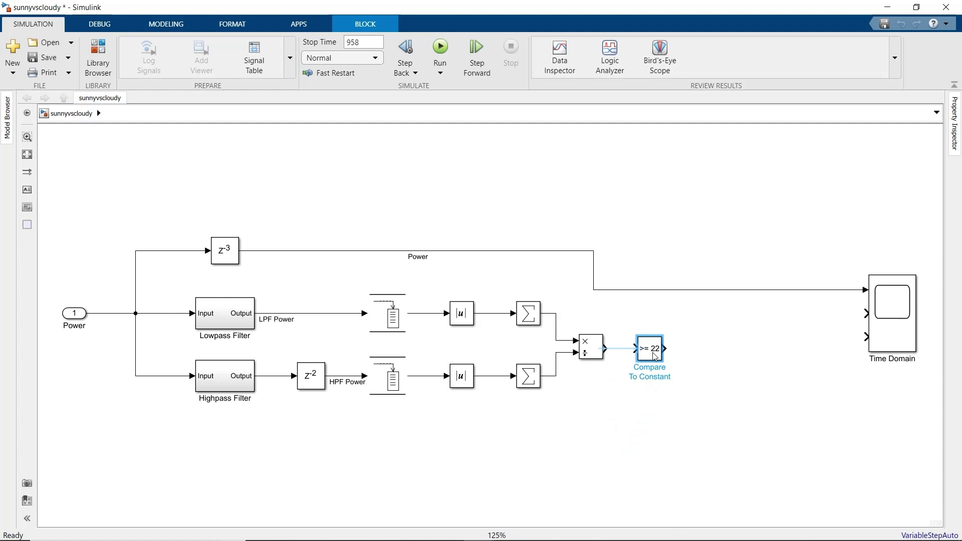
- Add a Gain of 486 after the >= 22 comparison and label its output signal Sunny
double_click(622, 447)
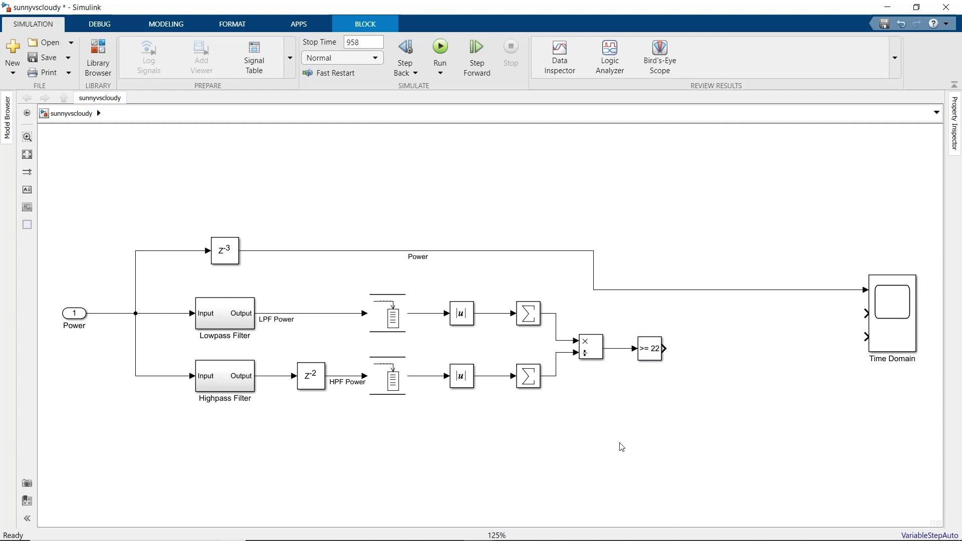
type("gain")
key("Return")
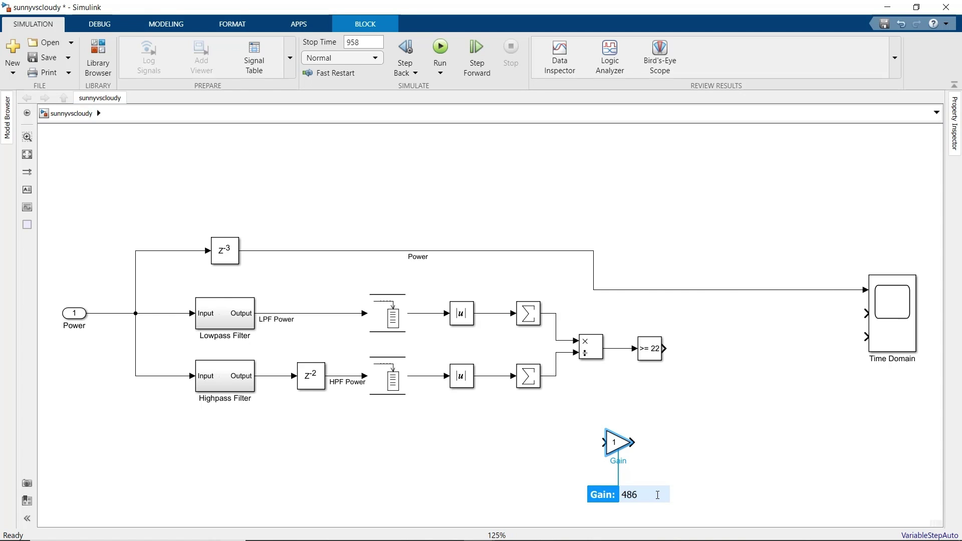
key("Return")
mouse_move(607, 446)
left_mouse_down()
mouse_move(617, 419)
mouse_move(688, 350)
mouse_move(866, 313)
left_mouse_up()
double_click(770, 350)
type("Sunny")
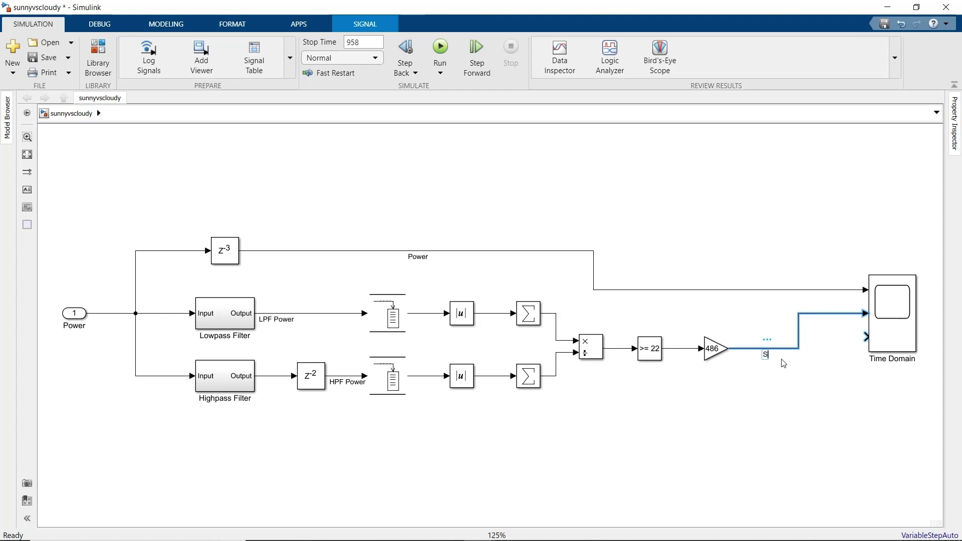
- Give the Time Domain scope two input ports and make it taller
right_click(892, 311)
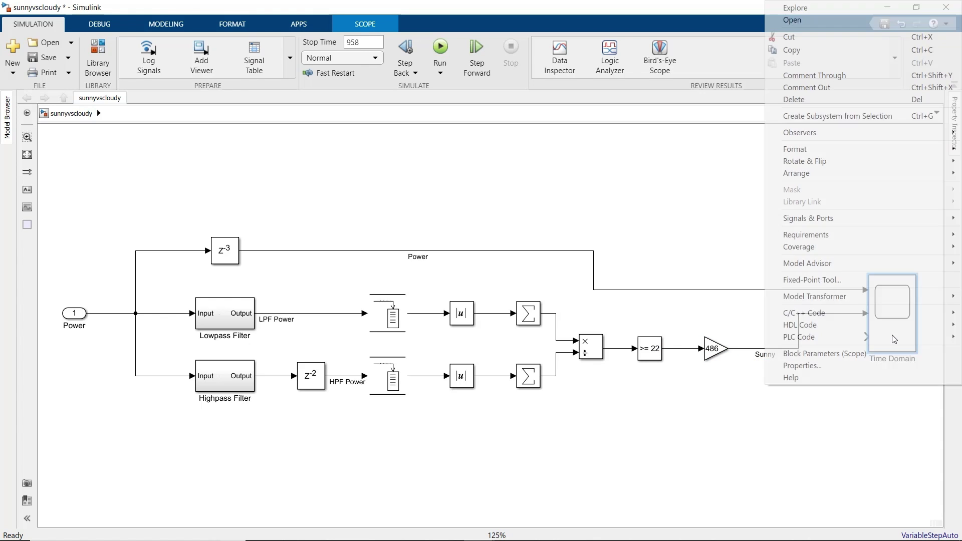
mouse_move(923, 221)
mouse_move(732, 224)
left_click(789, 233)
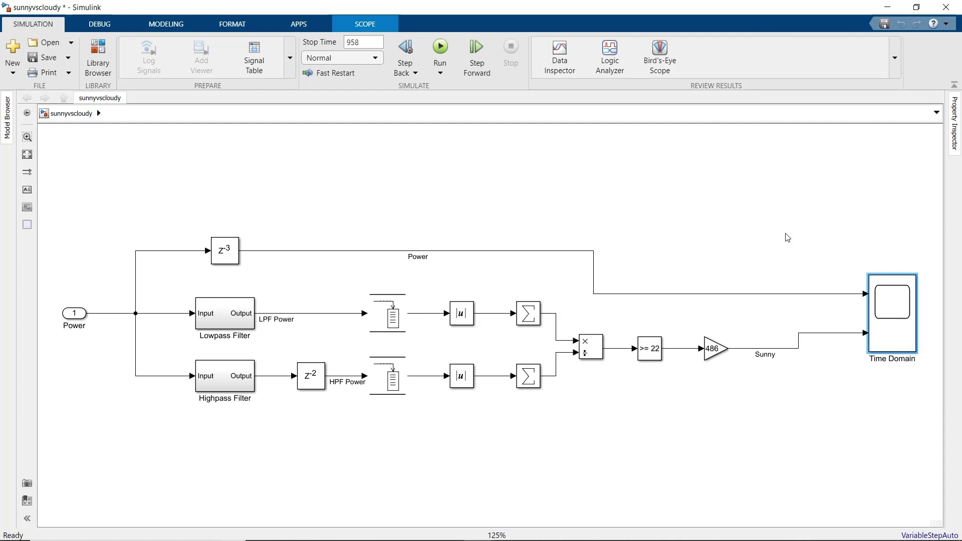
left_click_drag(920, 356, 922, 373)
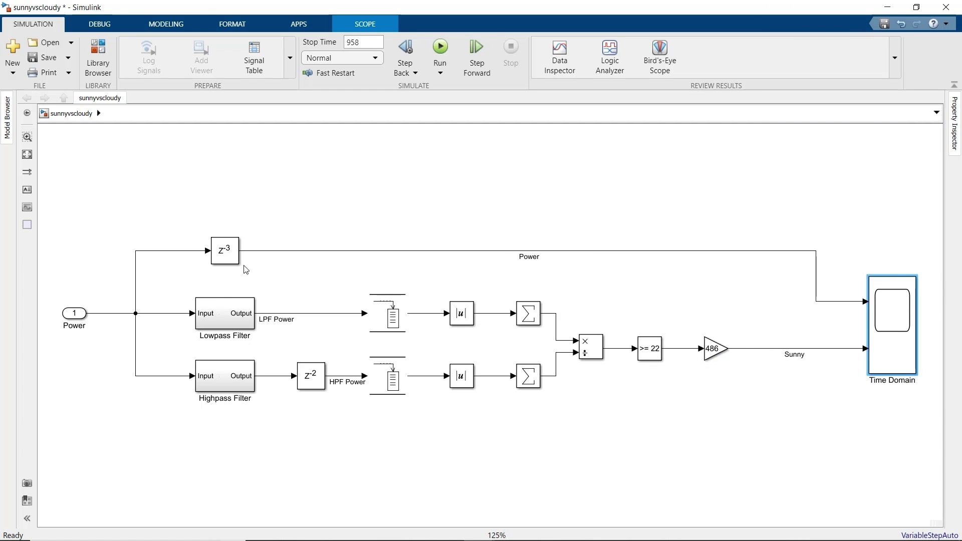
- Change the Power path Delay block's length from 3 to 15 samples
double_click(232, 258)
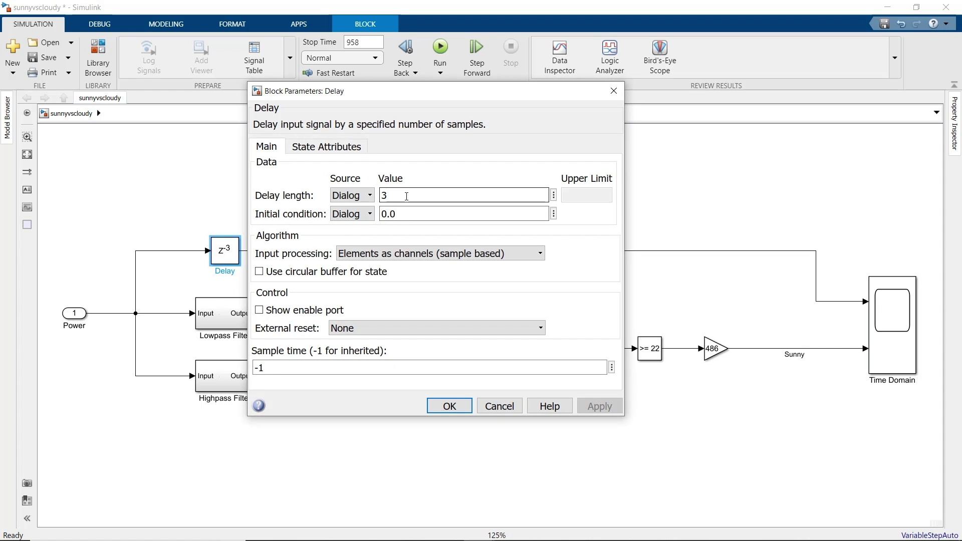
type("15")
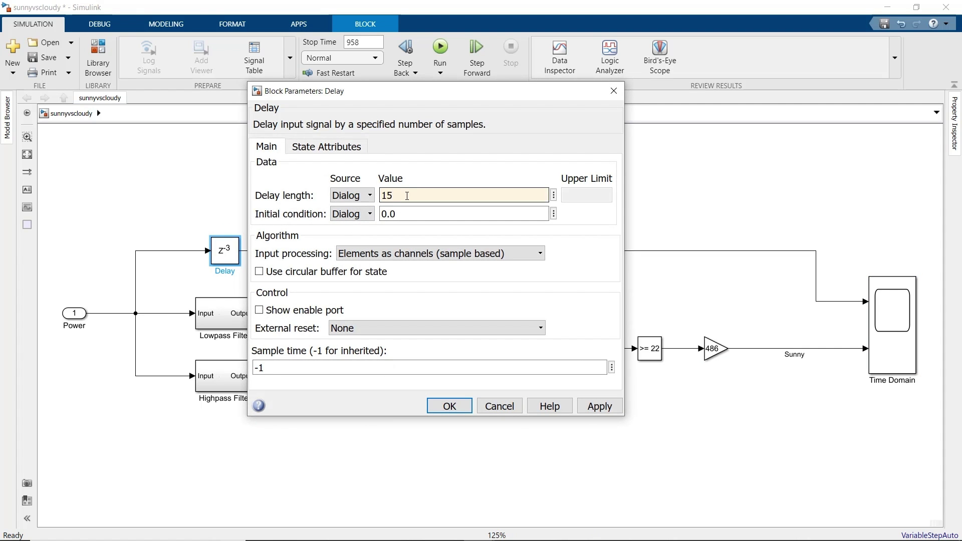
left_click(447, 406)
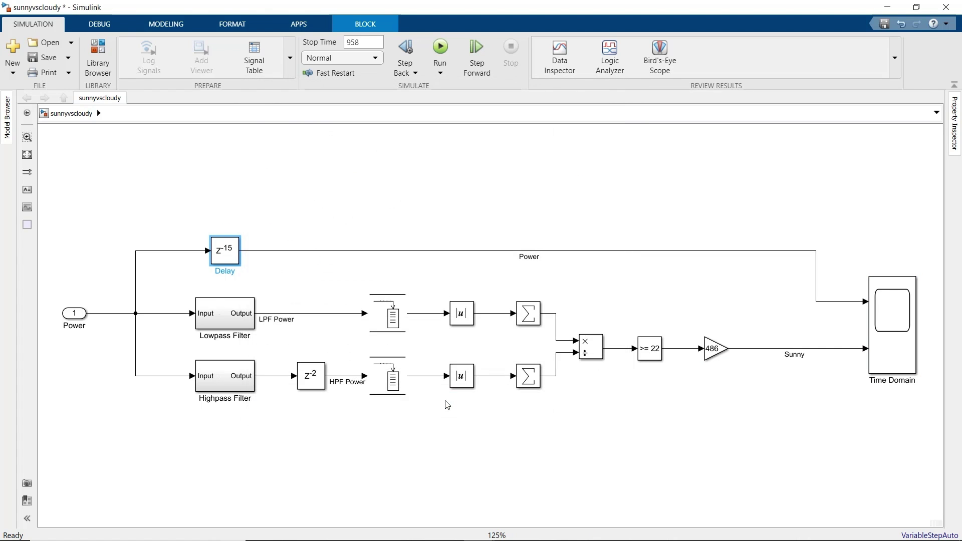
- Run the simulation and zoom the scope's time axis to roughly 390–395, then reset to full range
left_click(441, 48)
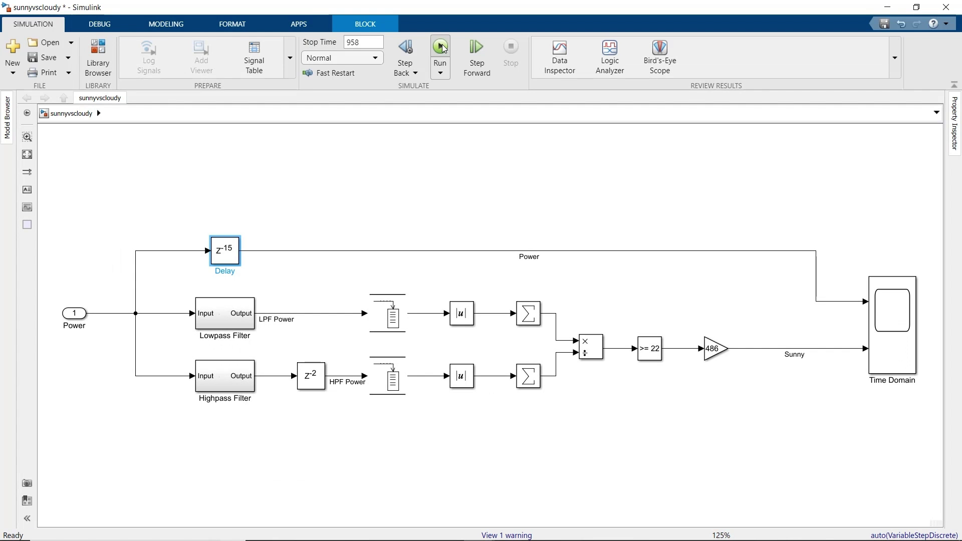
double_click(903, 345)
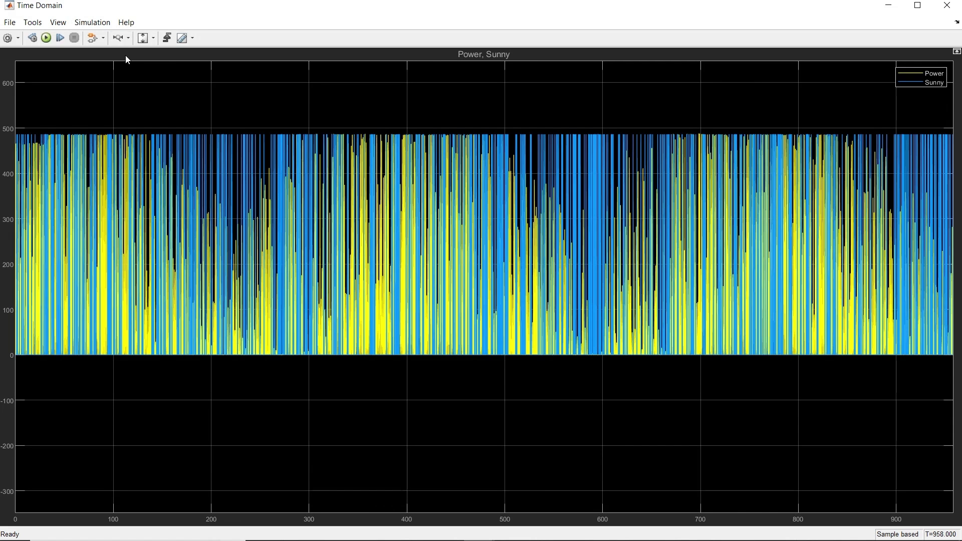
left_click(118, 38)
left_click_drag(379, 292, 408, 300)
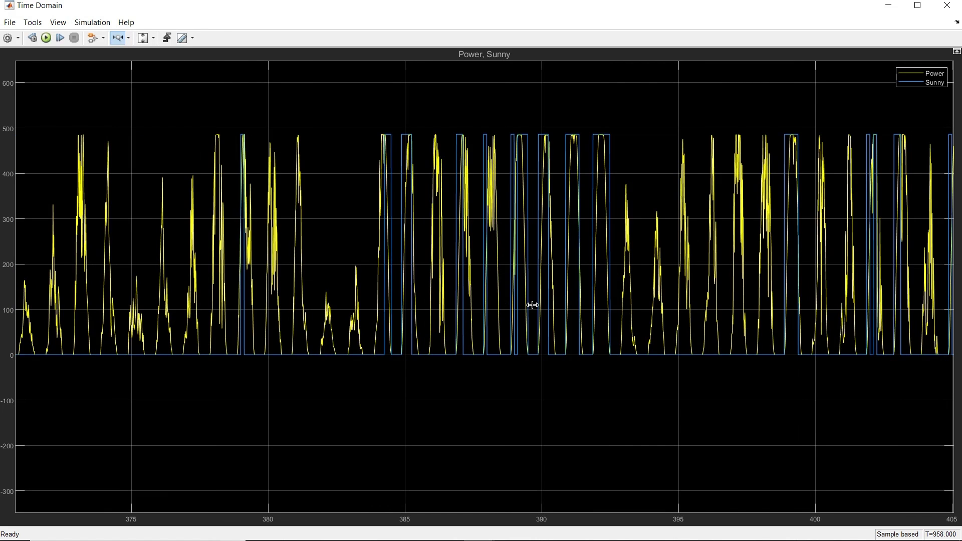
left_click_drag(528, 305, 699, 322)
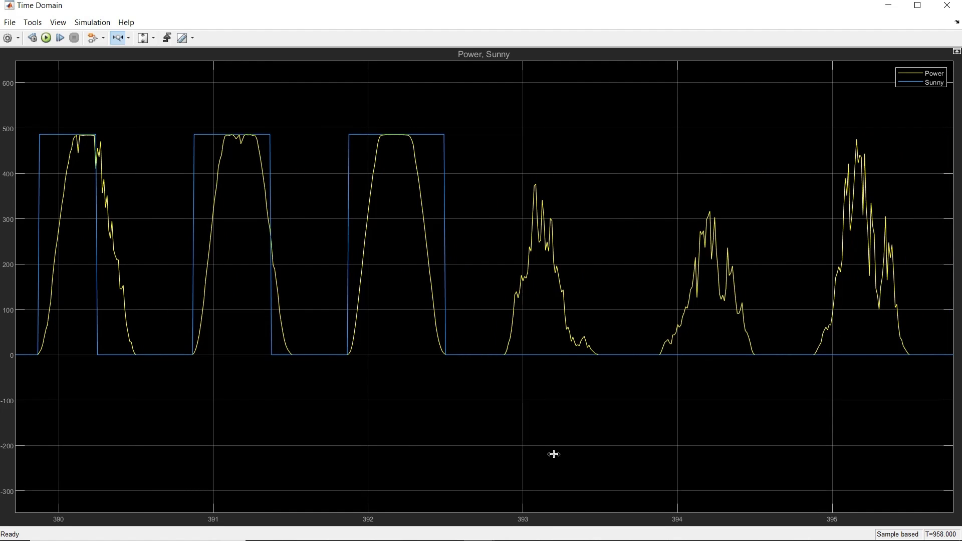
left_click(143, 38)
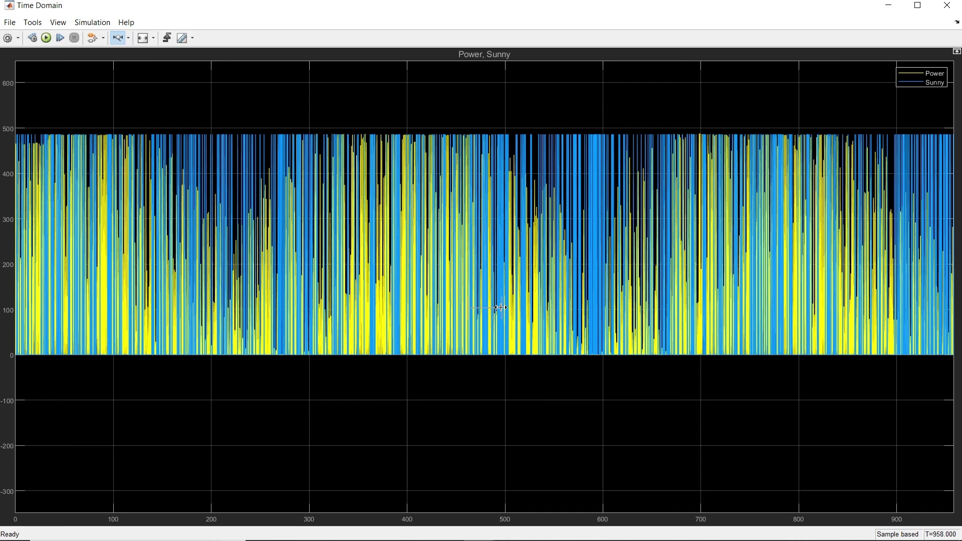
- Zoom the time axis to about 486–491.5 and return to the model
left_click_drag(500, 307, 501, 308)
left_click_drag(645, 319, 793, 335)
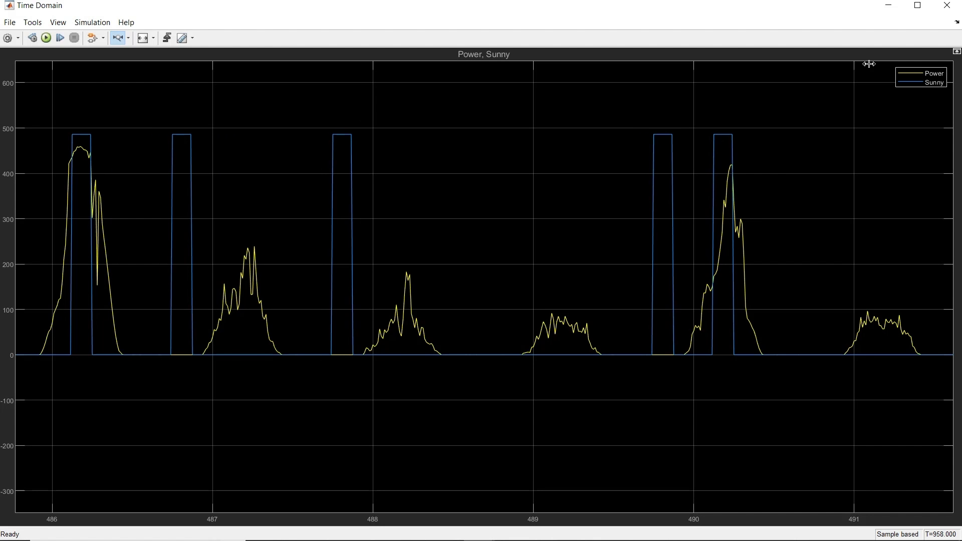
left_click(890, 9)
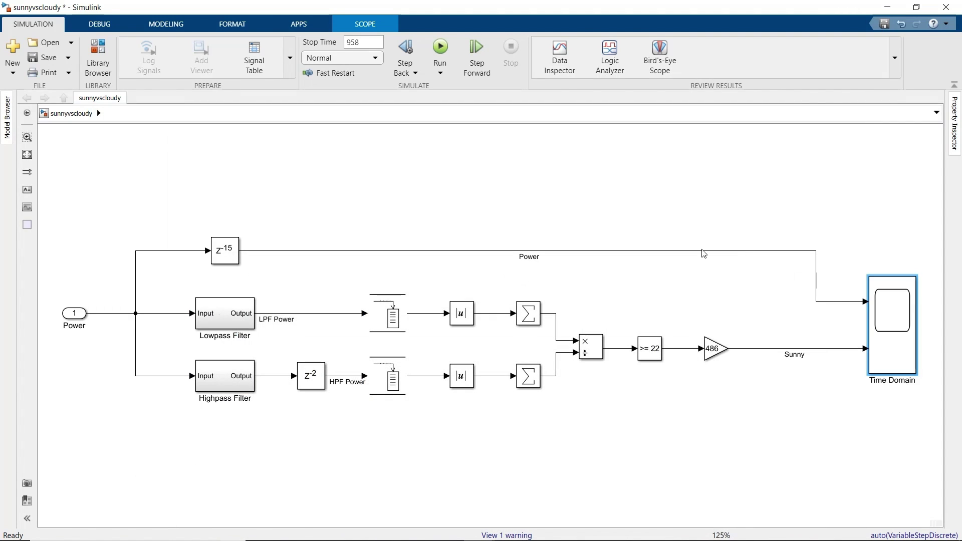
- Duplicate the >= 22 comparison and set the copy's constant to 3
mouse_move(656, 337)
left_mouse_down()
mouse_move(623, 302)
mouse_move(556, 316)
left_mouse_up()
double_click(622, 301)
double_click(795, 310)
type("3")
key("Return")
- Insert an AND Logical Operator between the >= 22 test and the 486 gain, then rerun
double_click(705, 295)
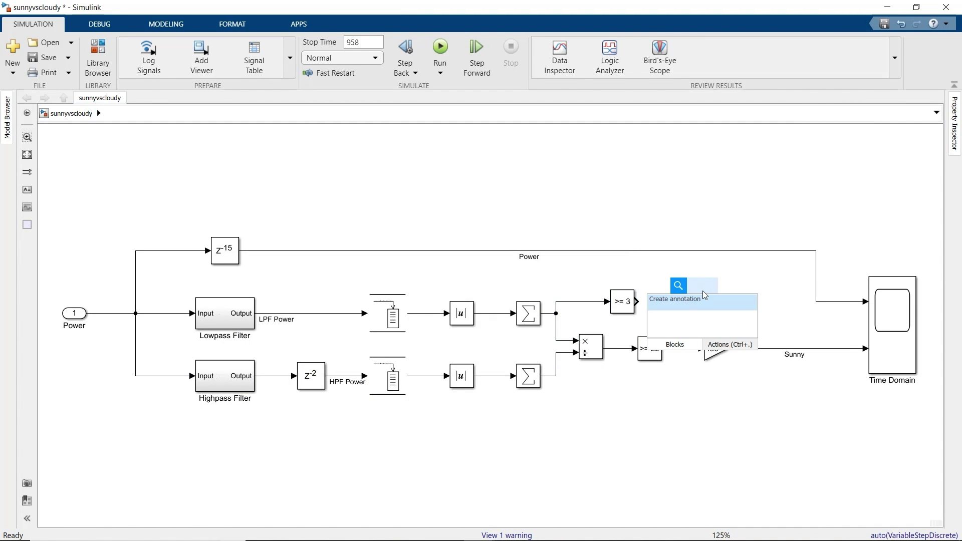
type("log")
key("Return")
key("Return")
left_click_drag(716, 351, 799, 351)
left_click(732, 349)
key("Delete")
mouse_move(664, 349)
left_mouse_down()
mouse_move(687, 295)
mouse_move(784, 349)
left_mouse_up()
left_click_drag(701, 288, 716, 342)
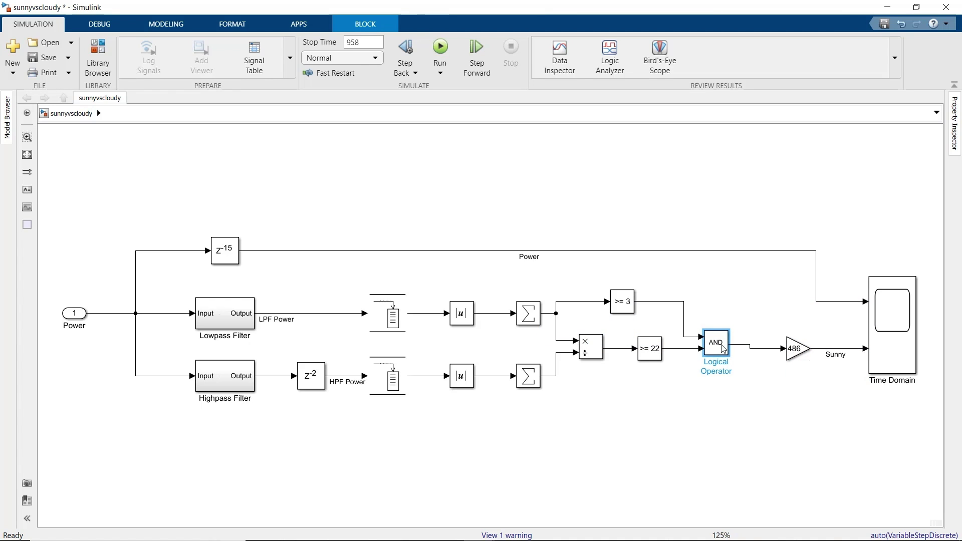
left_click(440, 50)
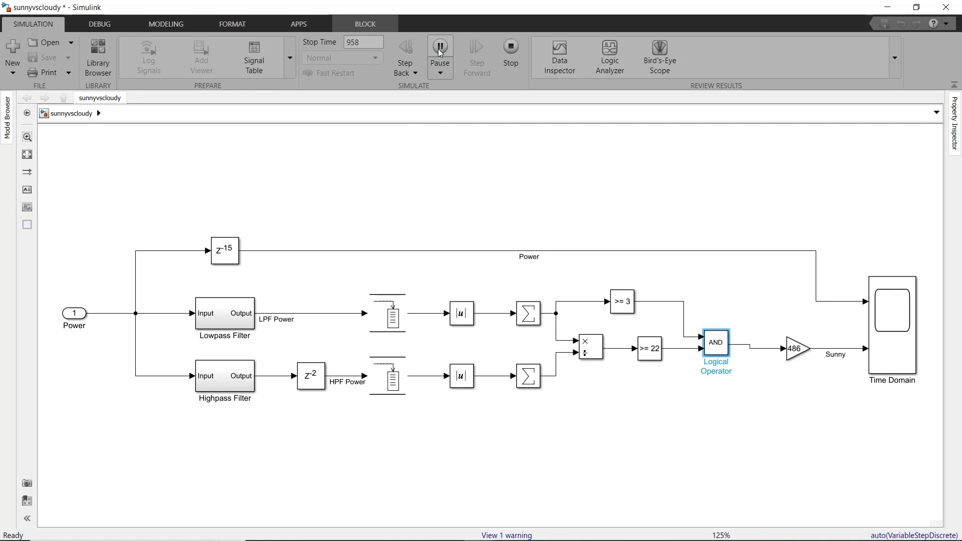
- Open the Time Domain scope and zoom the time axis to about 486–491.6
double_click(897, 336)
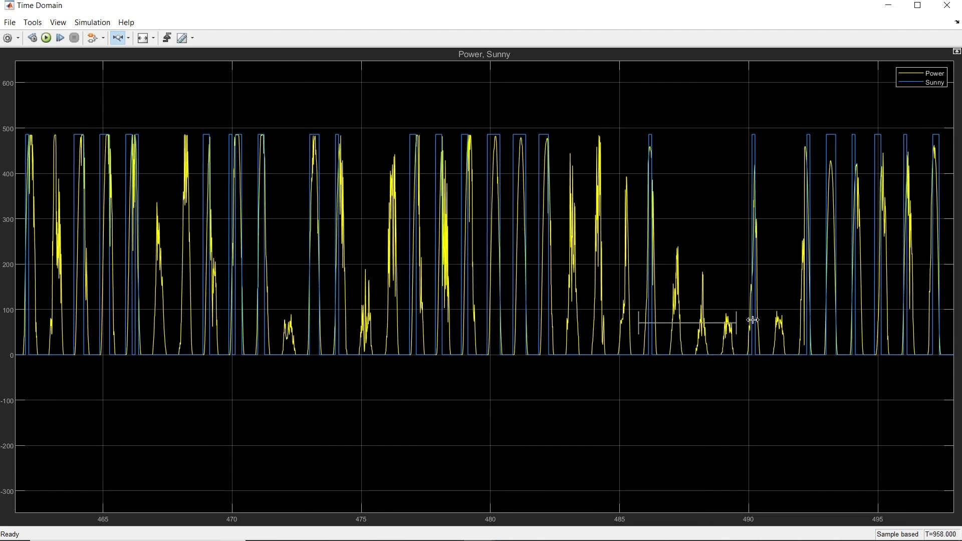
left_click_drag(753, 320, 790, 321)
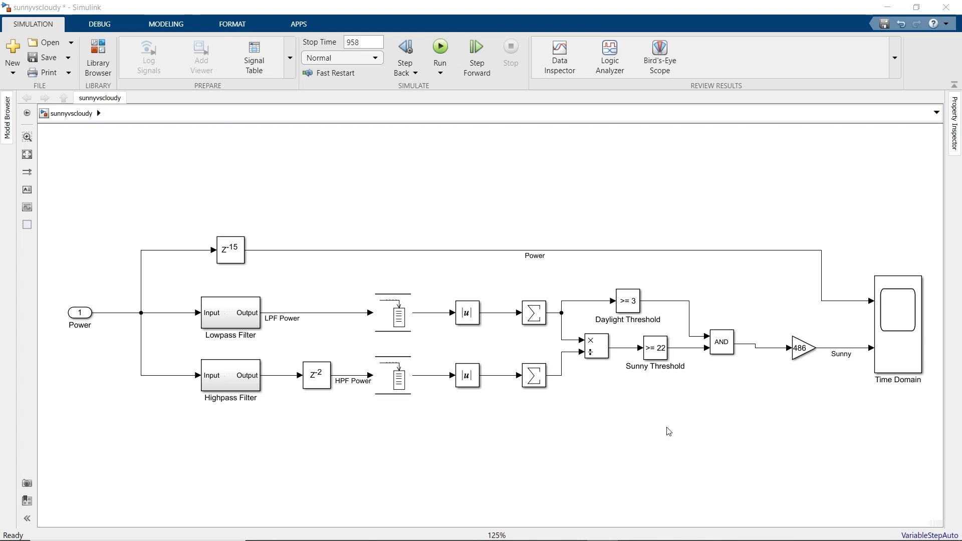
- Set the Hardware board to Arduino Uno in the model's Configuration Parameters
left_click(163, 26)
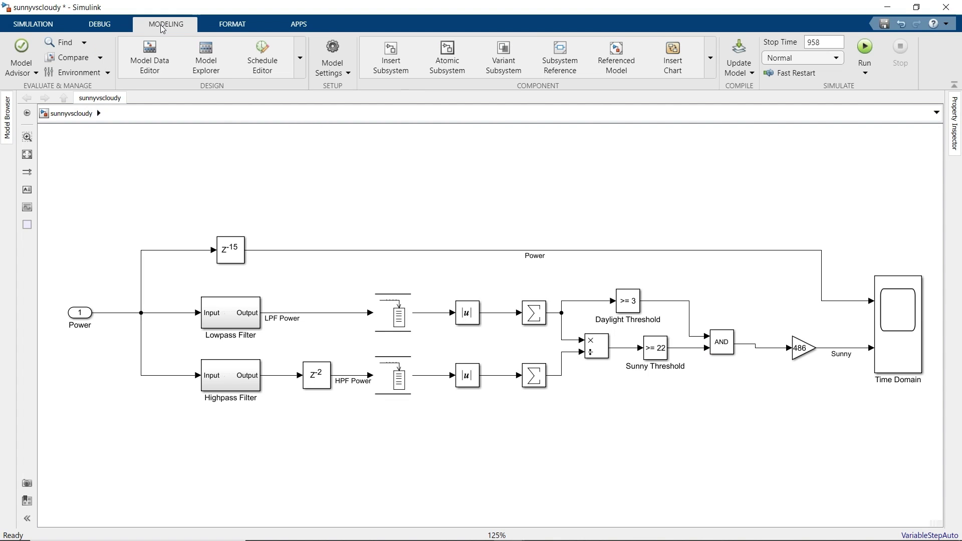
left_click(333, 53)
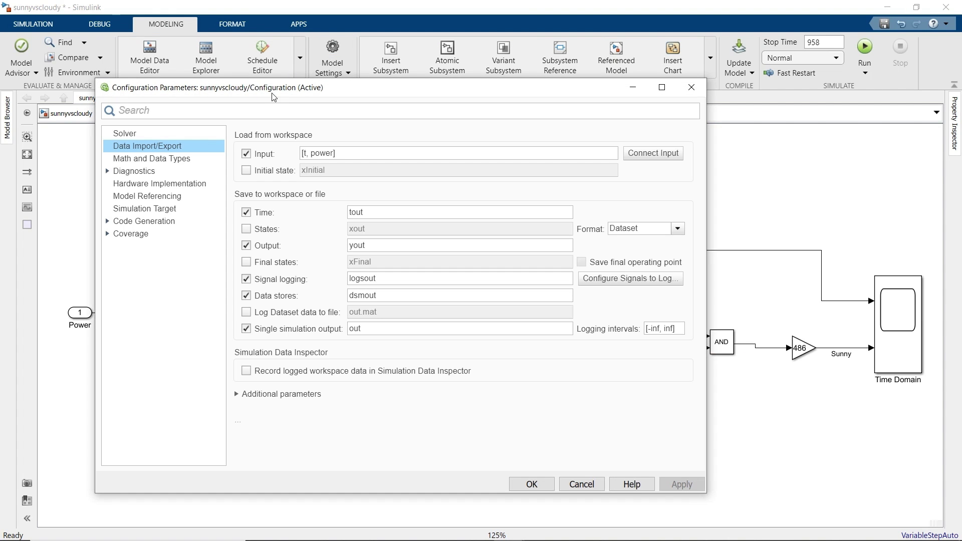
left_click(191, 183)
left_click(323, 134)
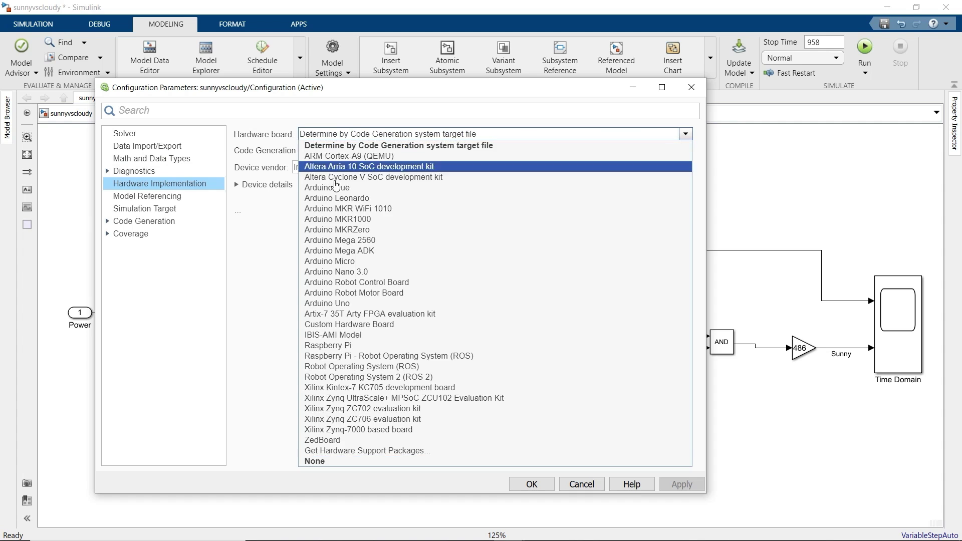
left_click(336, 303)
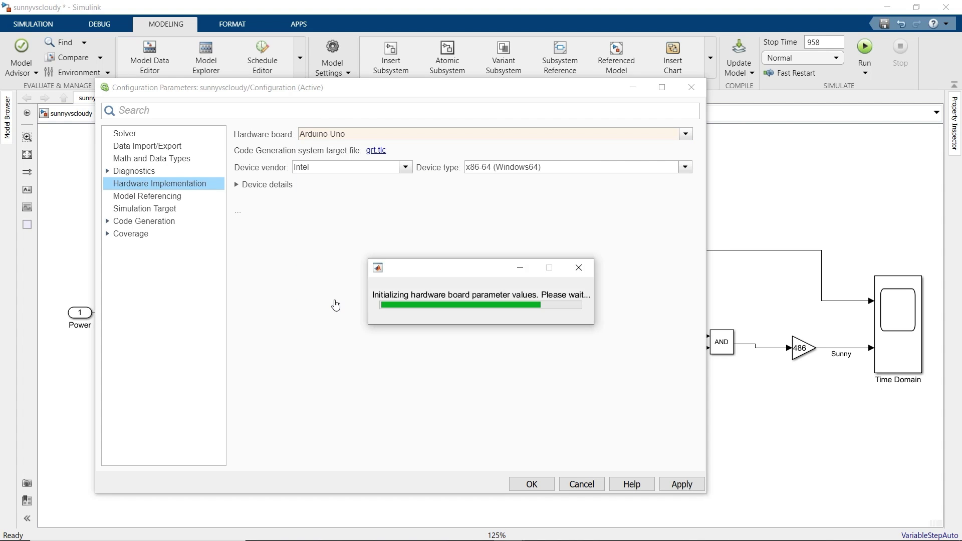
left_click(528, 486)
left_click(887, 331)
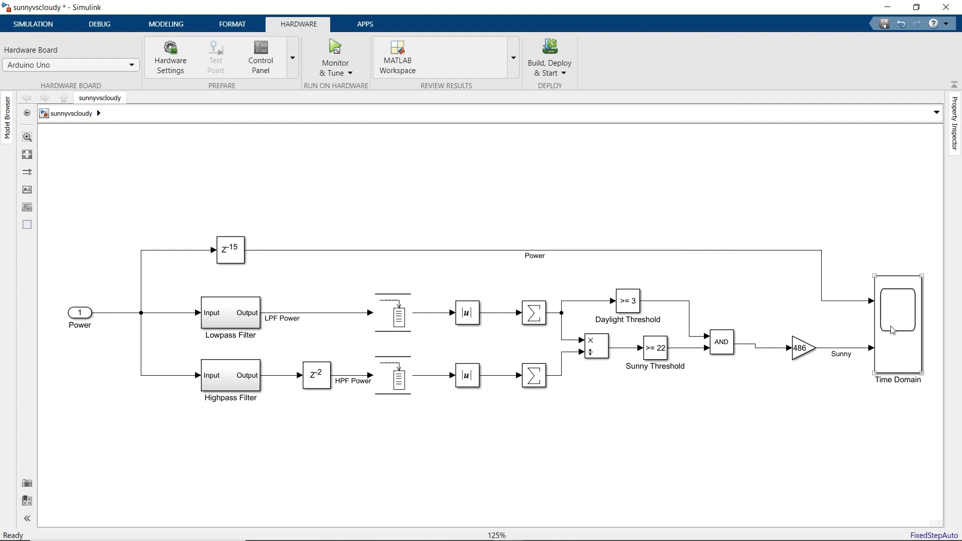
- Delete the Time Domain scope and z^-15 delay, and add an Outport on Sunny
key("Delete")
left_click_drag(183, 200, 250, 275)
key("Delete")
double_click(898, 354)
left_click(882, 368)
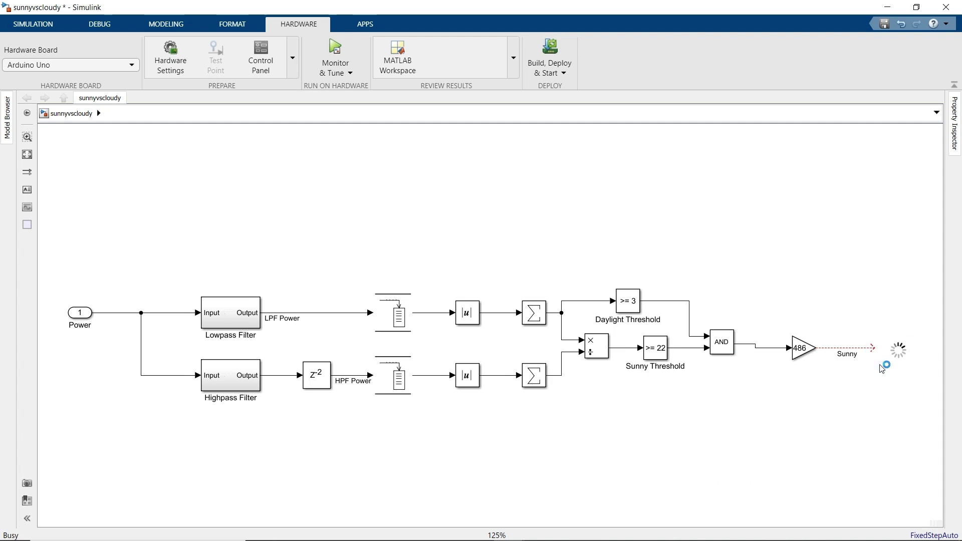
left_click(827, 398)
- Build stand-alone code for the Arduino and review the generated sunnyvscloudy.c
left_click(547, 76)
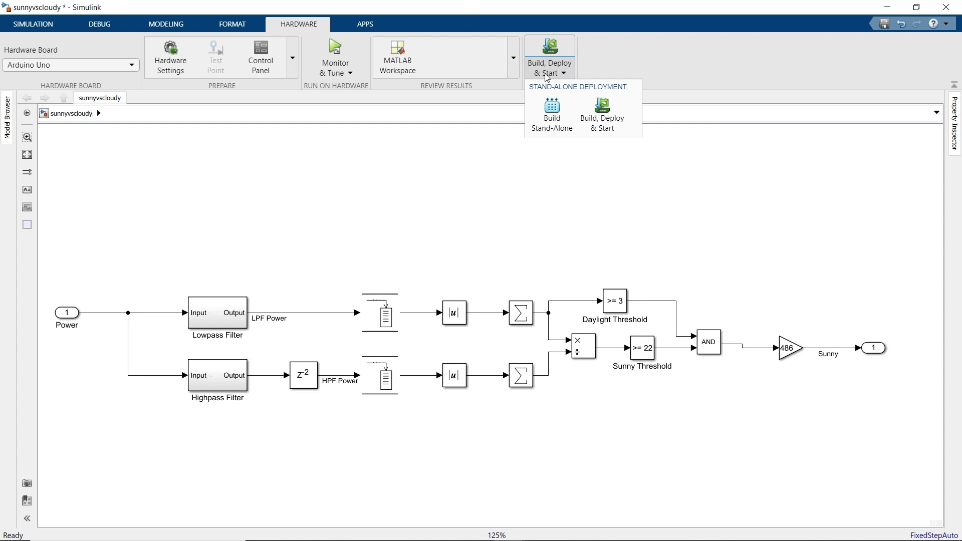
left_click(553, 118)
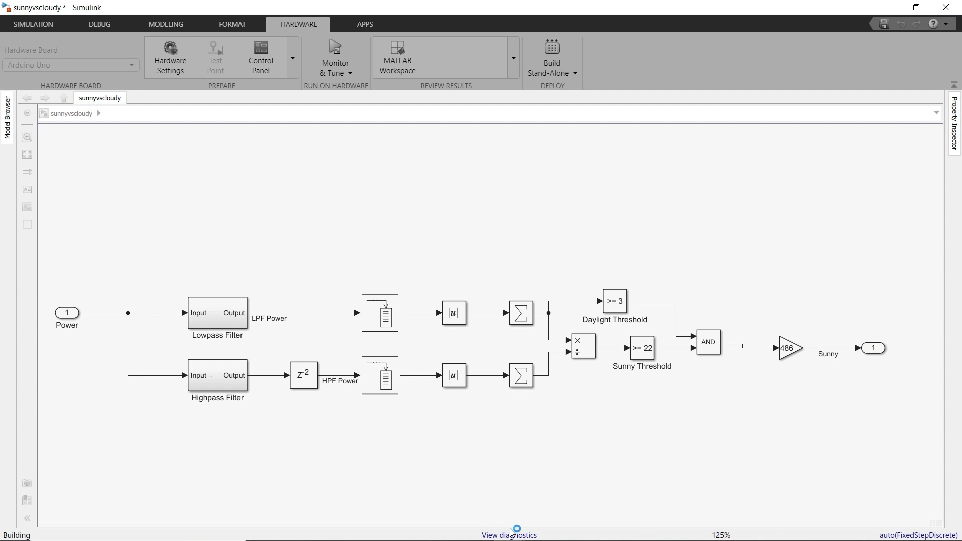
left_click(512, 535)
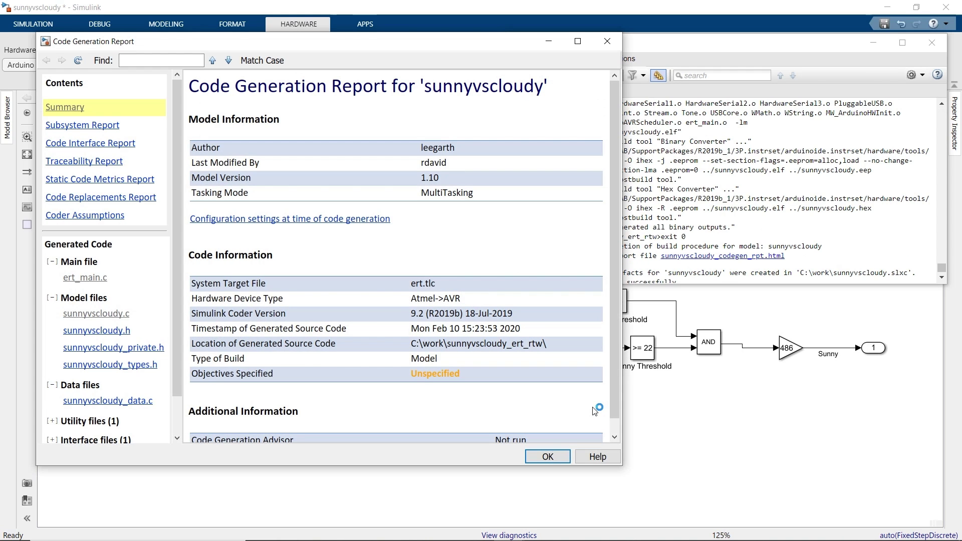
left_click(105, 315)
scroll(399, 299, "down", 3)
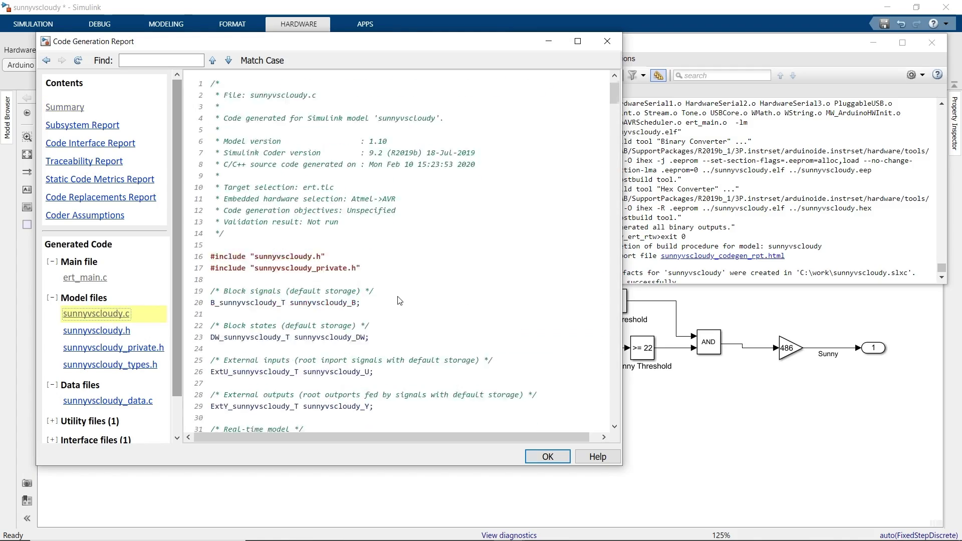
scroll(399, 300, "down", 15)
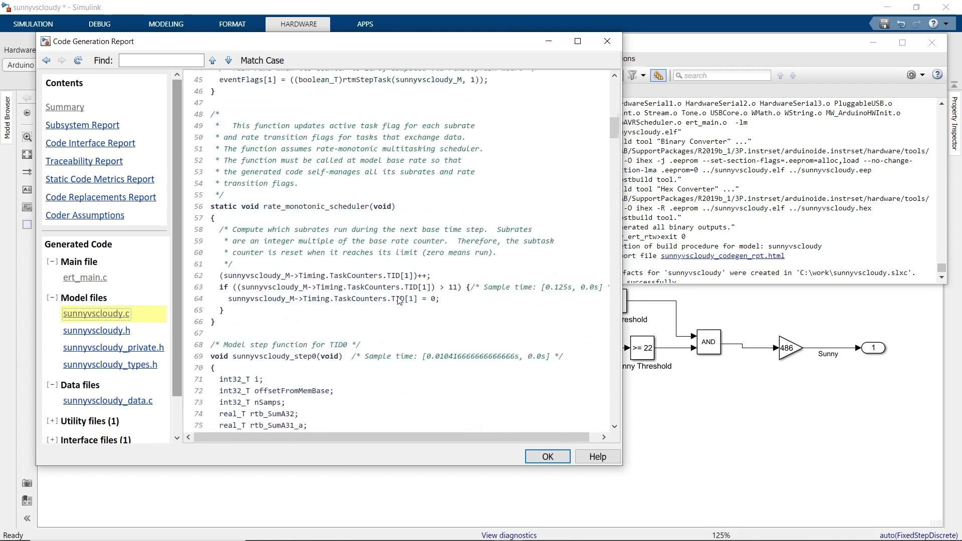
scroll(399, 301, "down", 5)
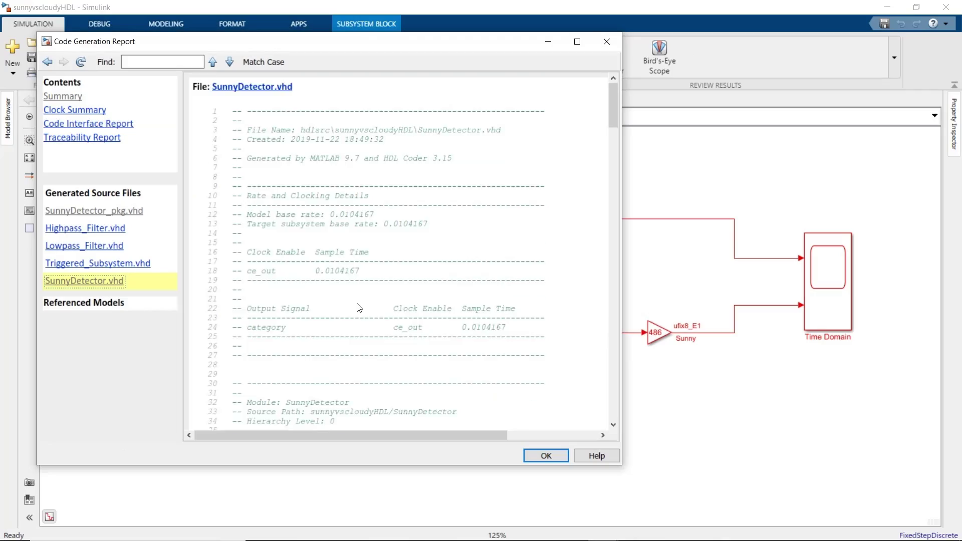
scroll(359, 308, "down", 3)
scroll(359, 308, "down", 8)
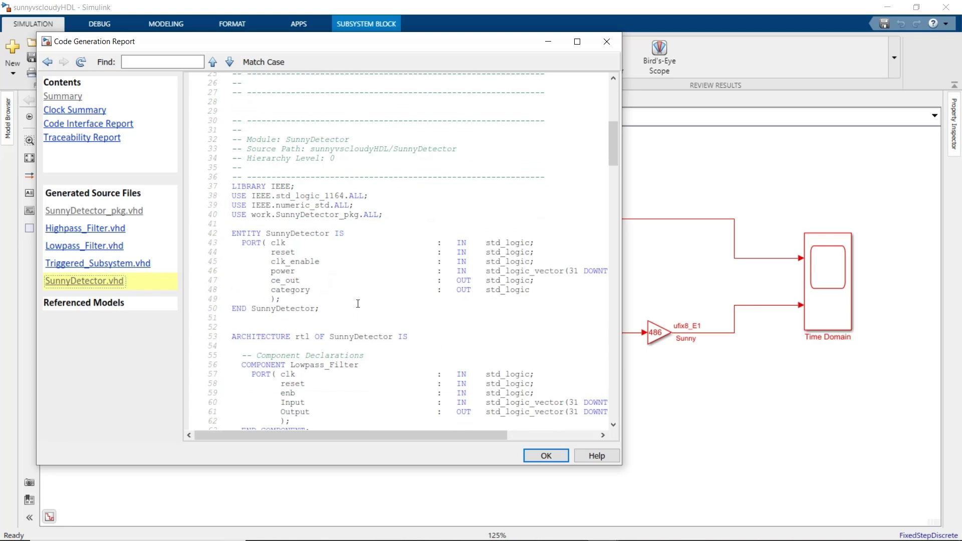